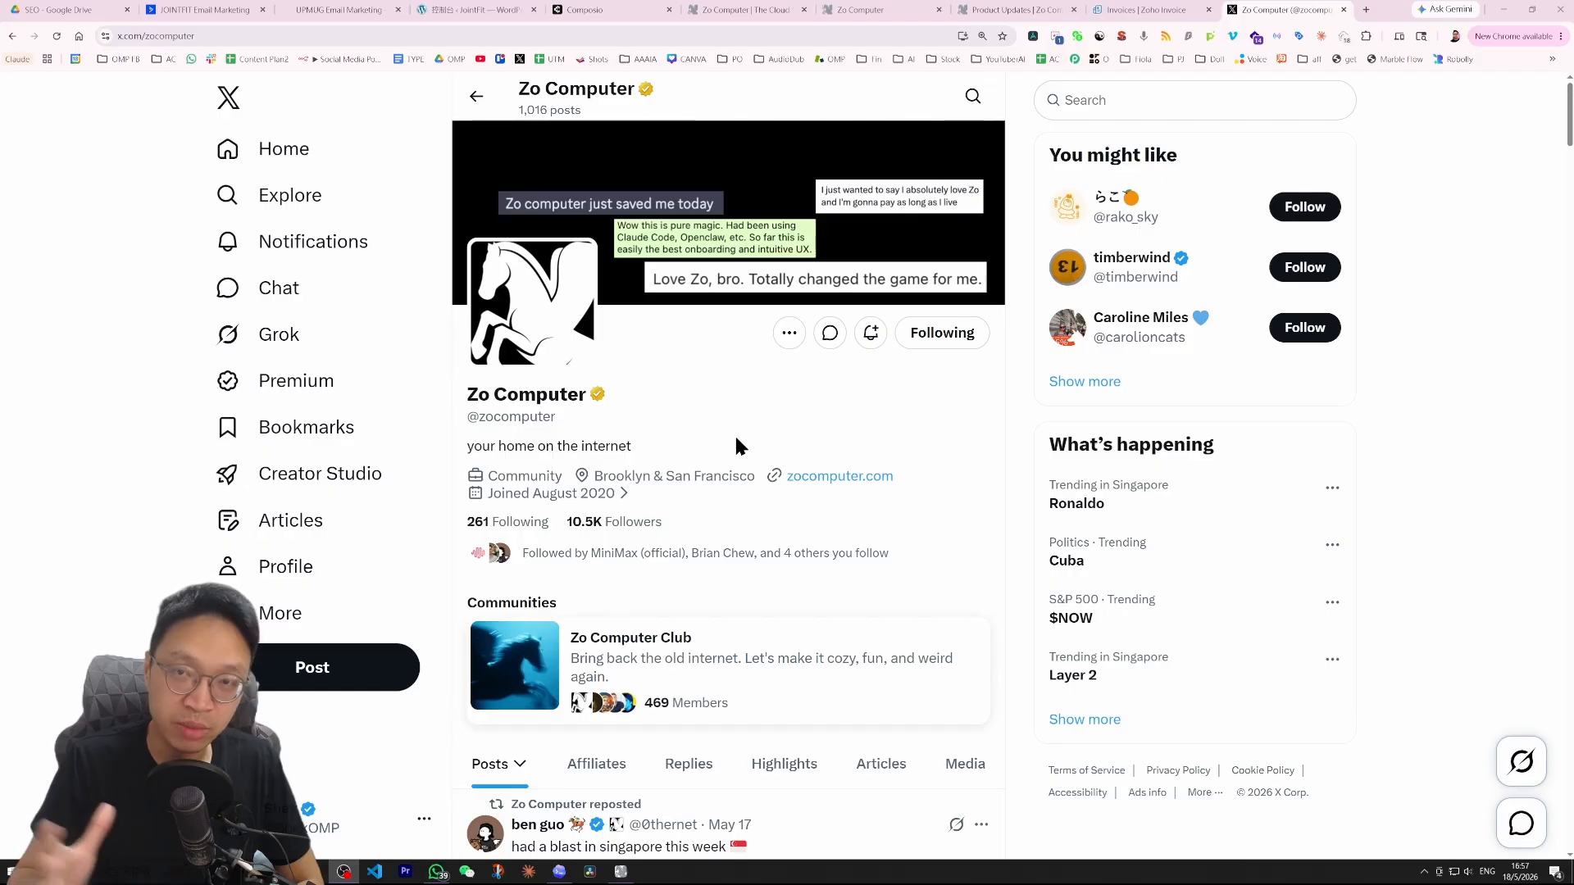
Step: Open Linktree's pricing page and review its Free, Starter, Pro and Premium plans
scroll(818, 252, down, 6)
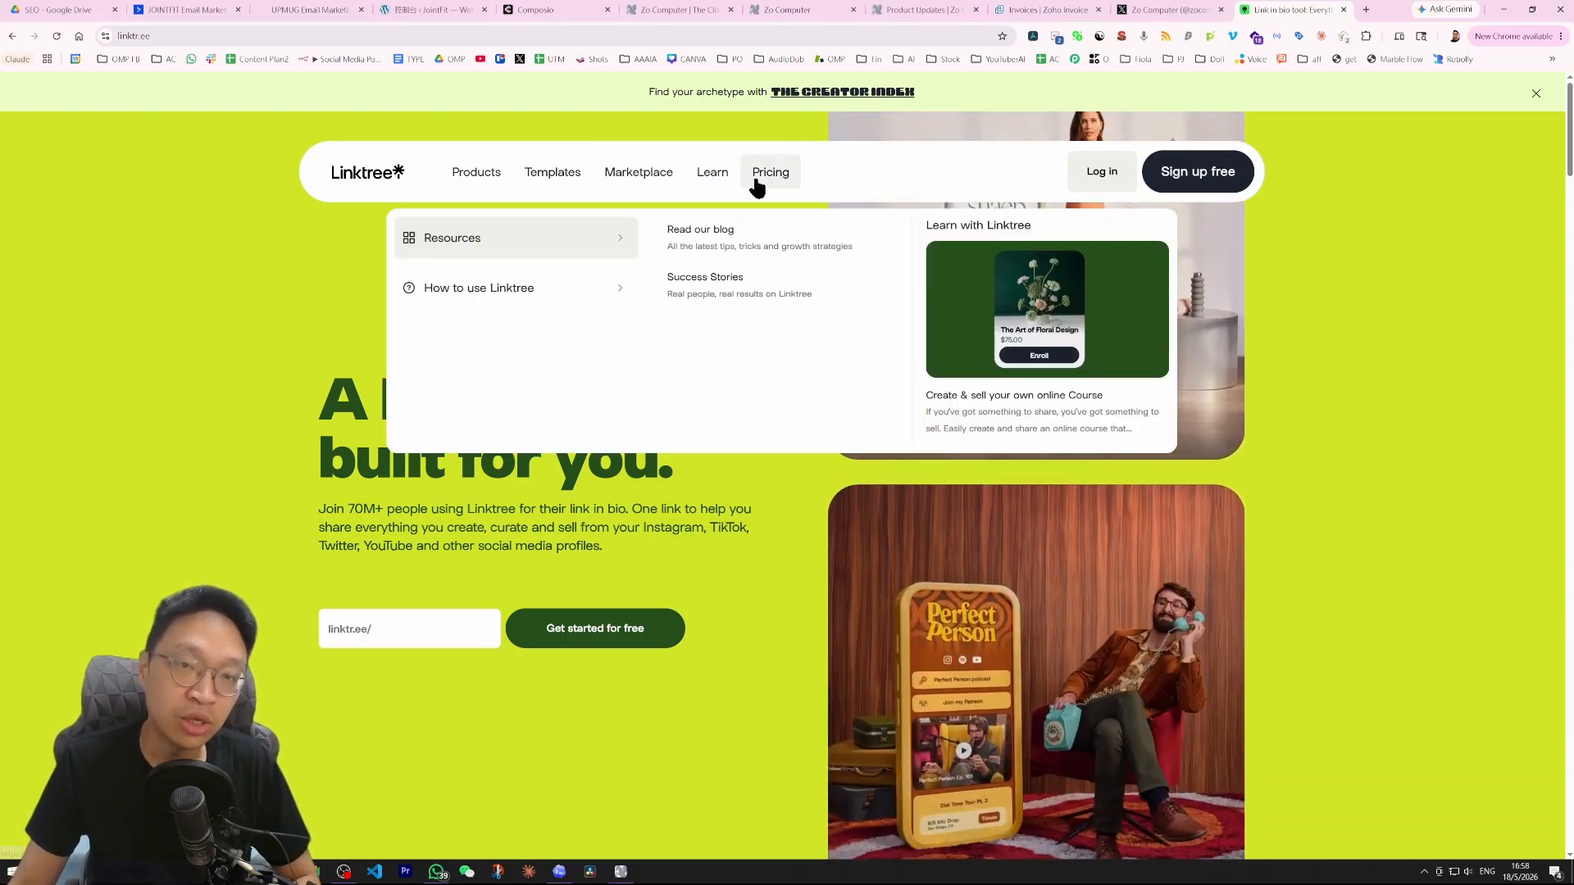
click(761, 173)
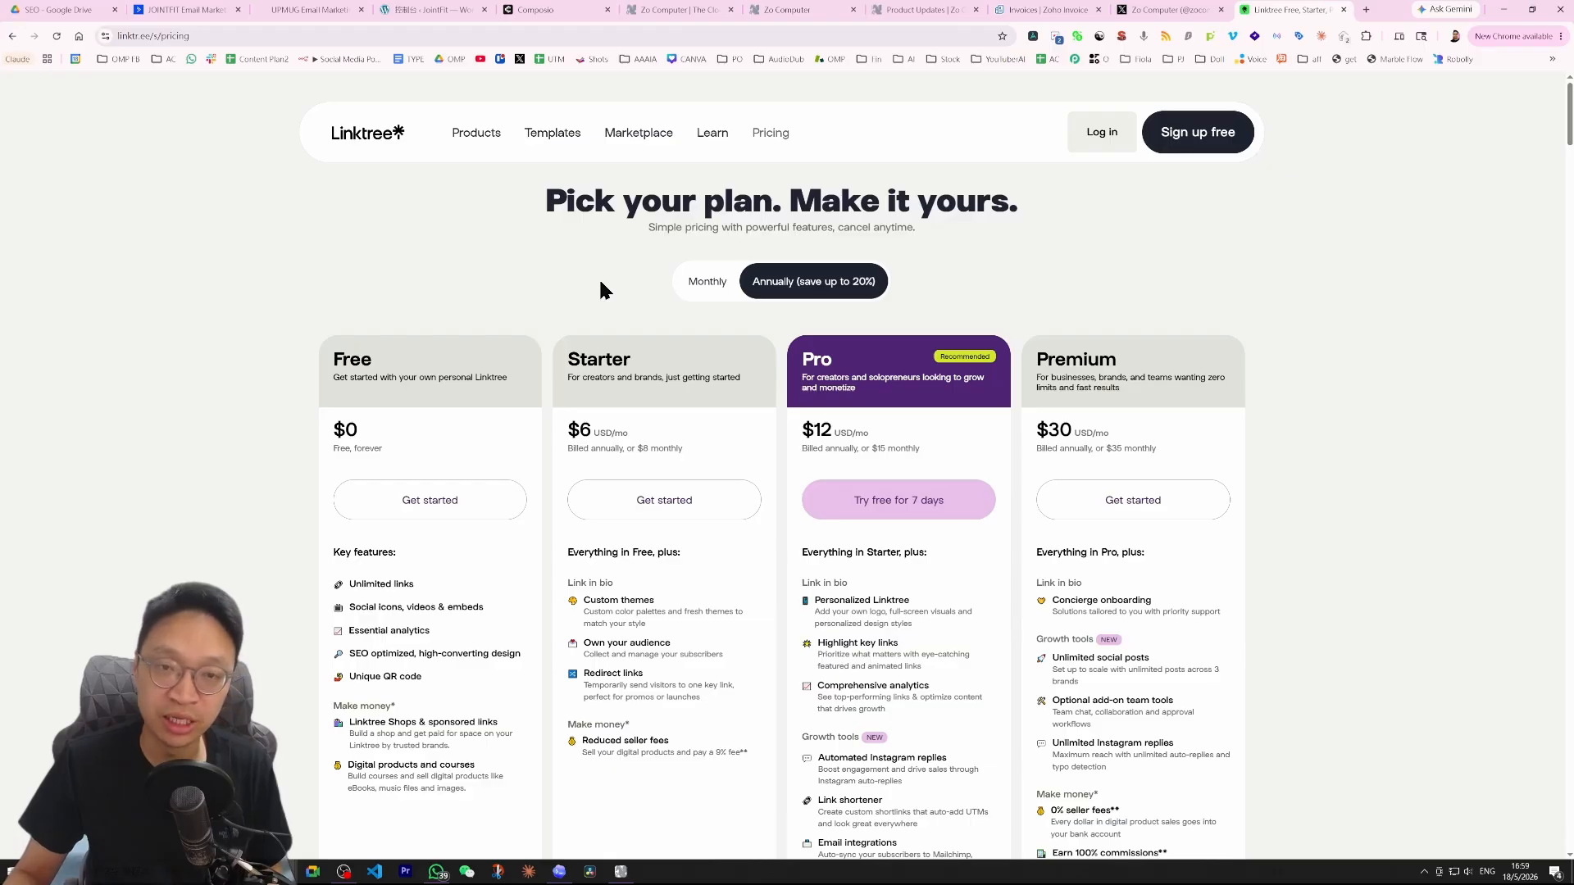
scroll(647, 316, down, 2)
scroll(642, 320, up, 2)
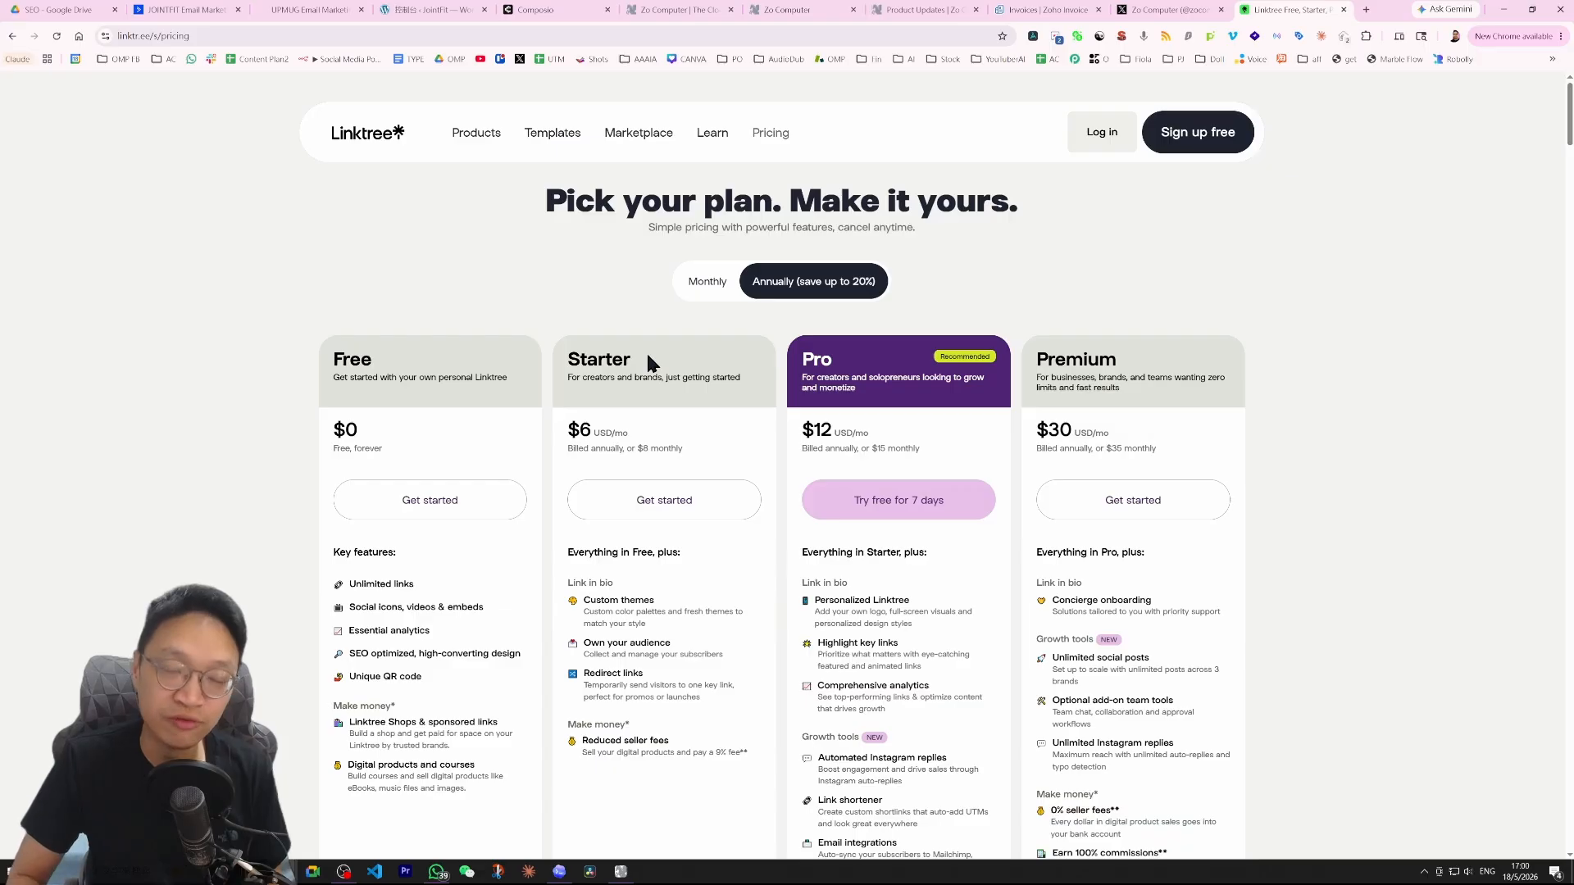
Step: Switch to Zo Computer and look over the workspace's files and AI model settings
click(807, 15)
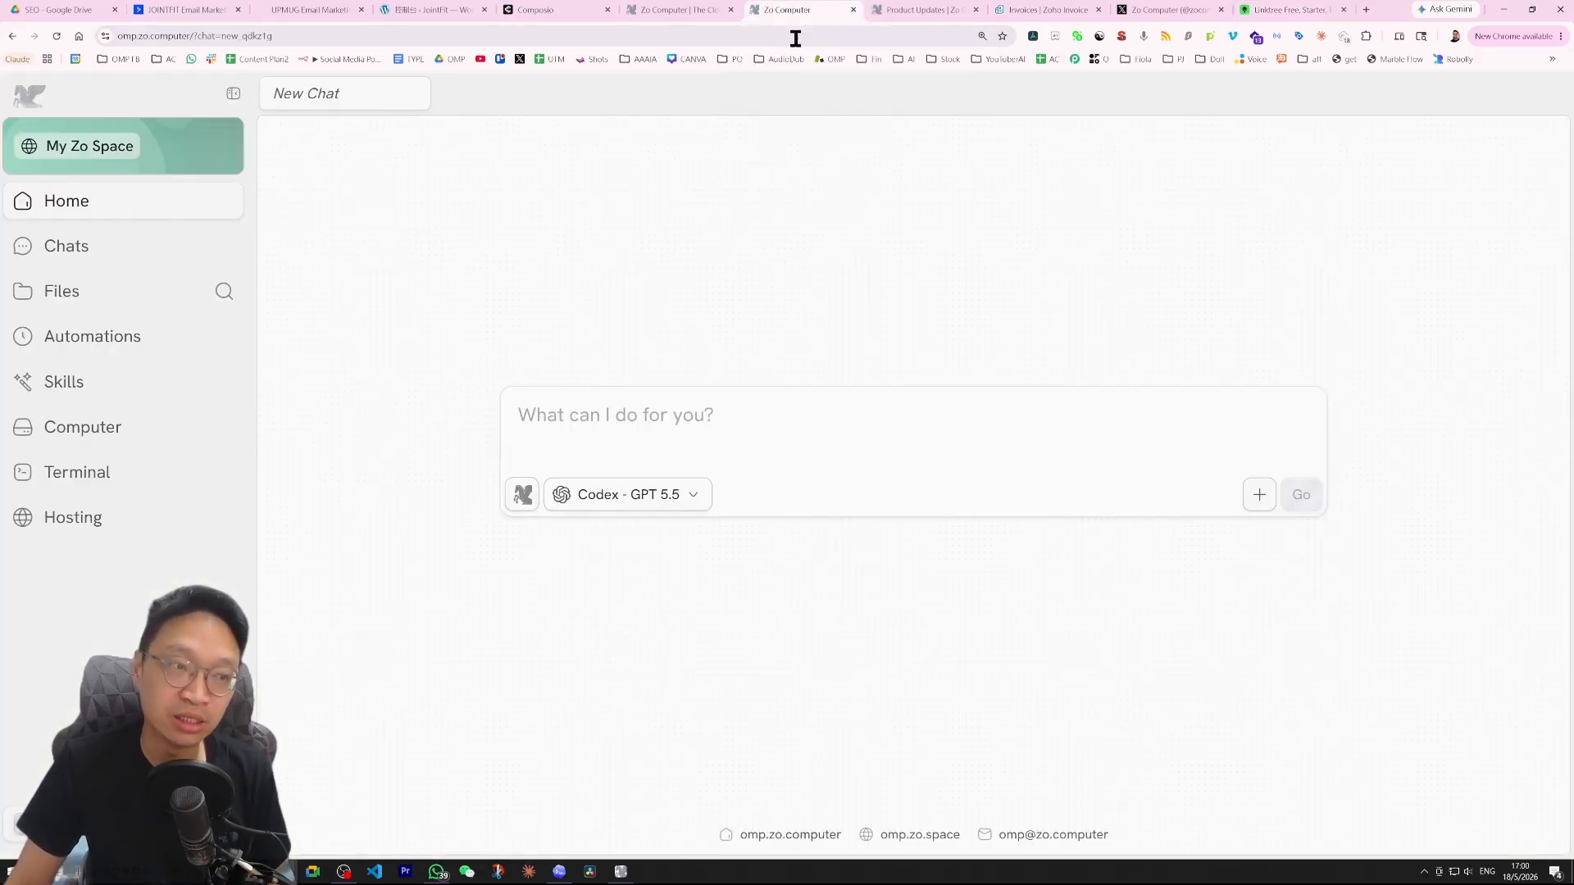
click(98, 299)
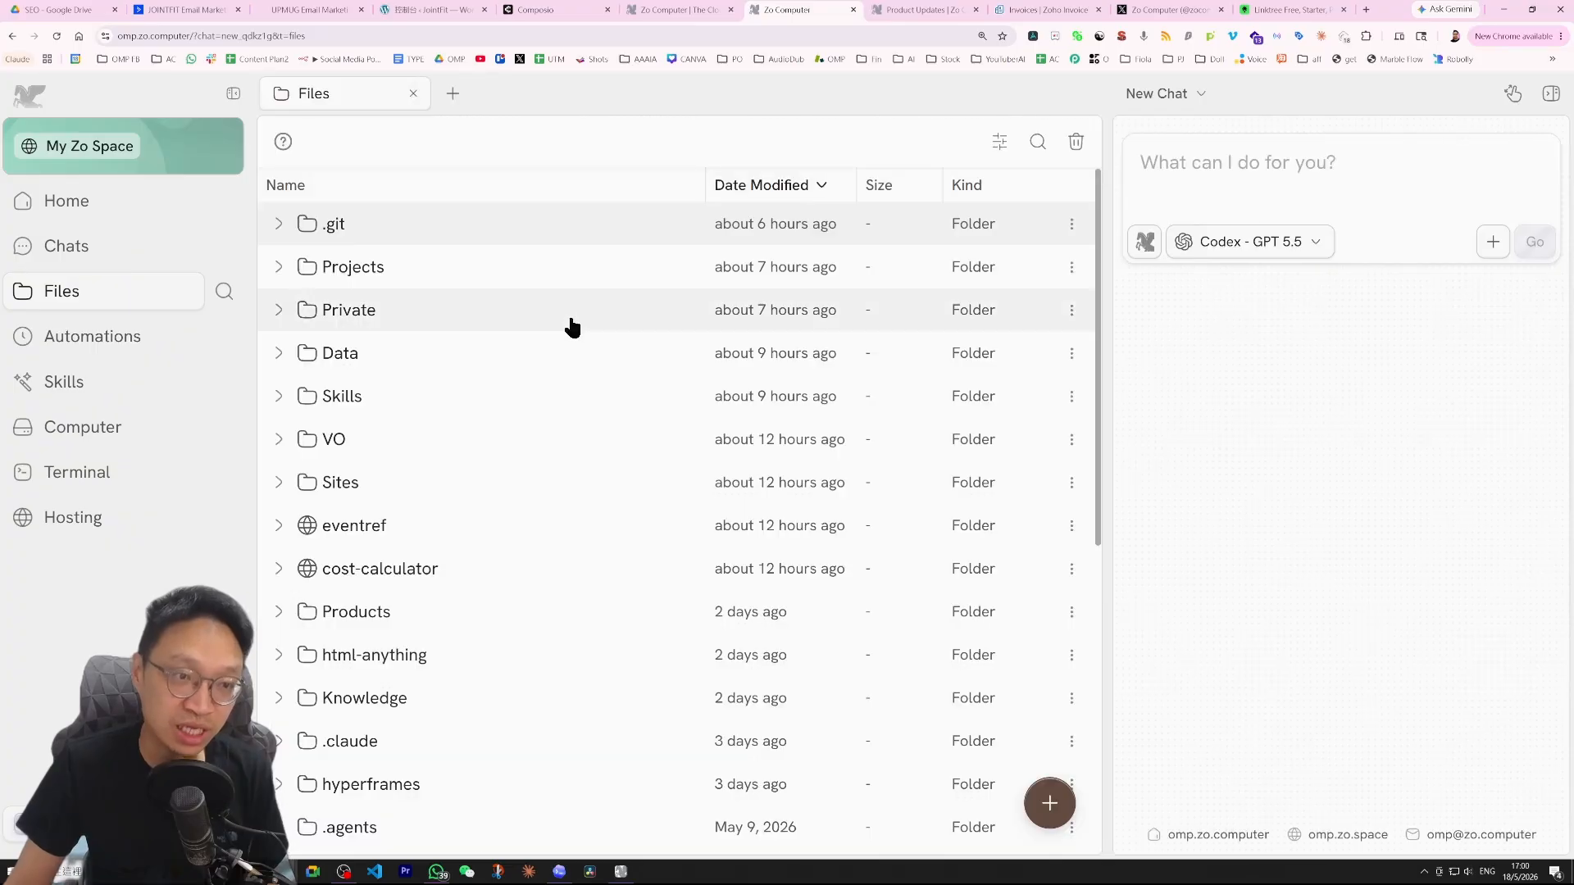
scroll(468, 401, down, 1)
scroll(618, 369, up, 1)
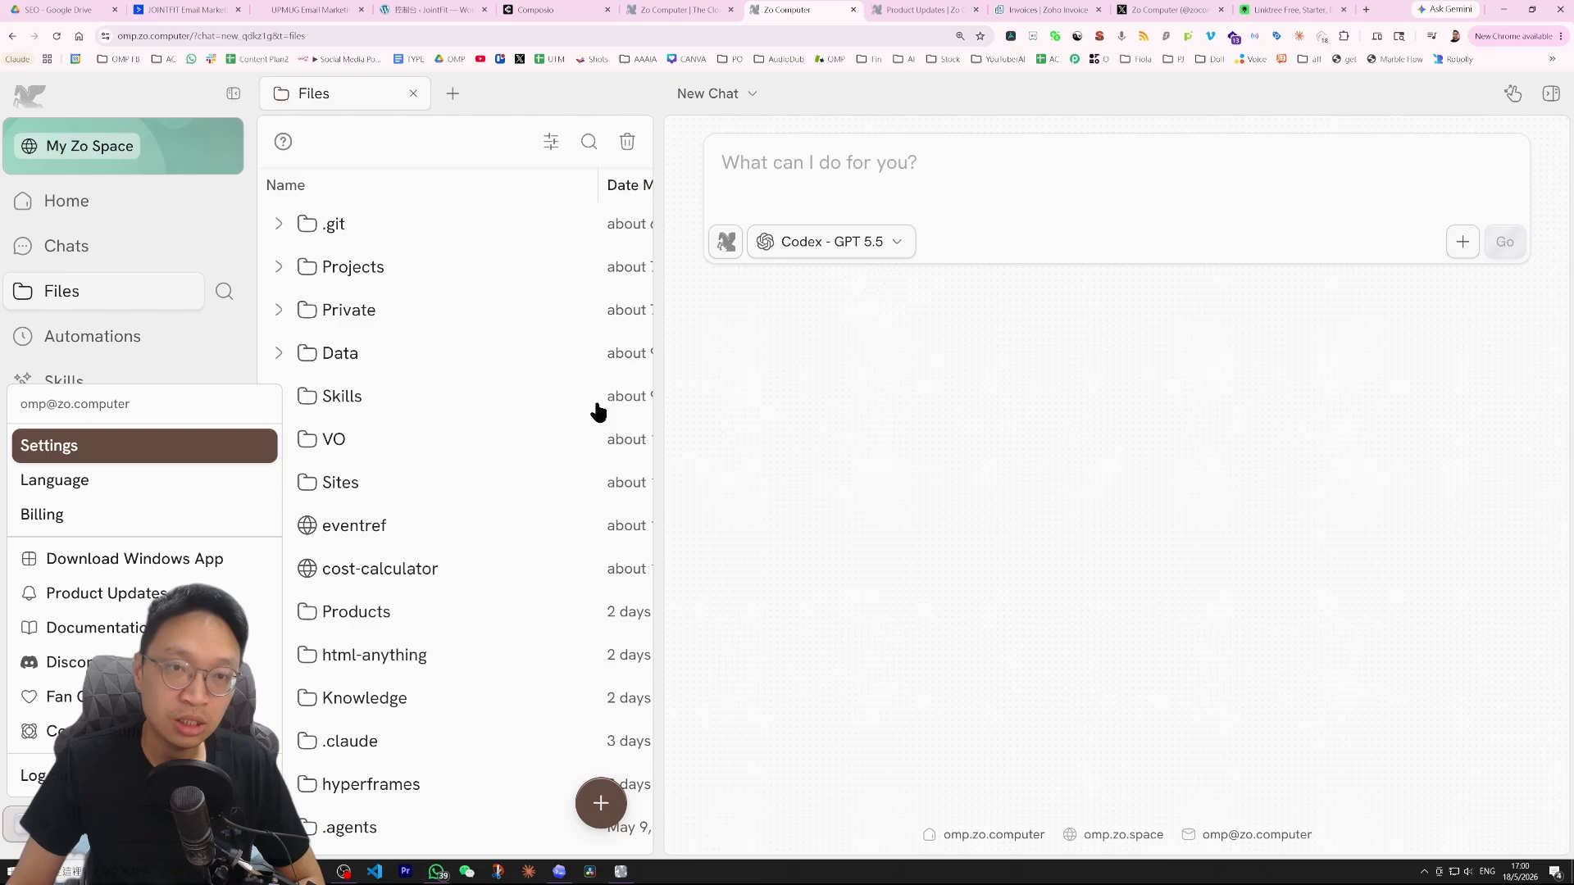
click(82, 446)
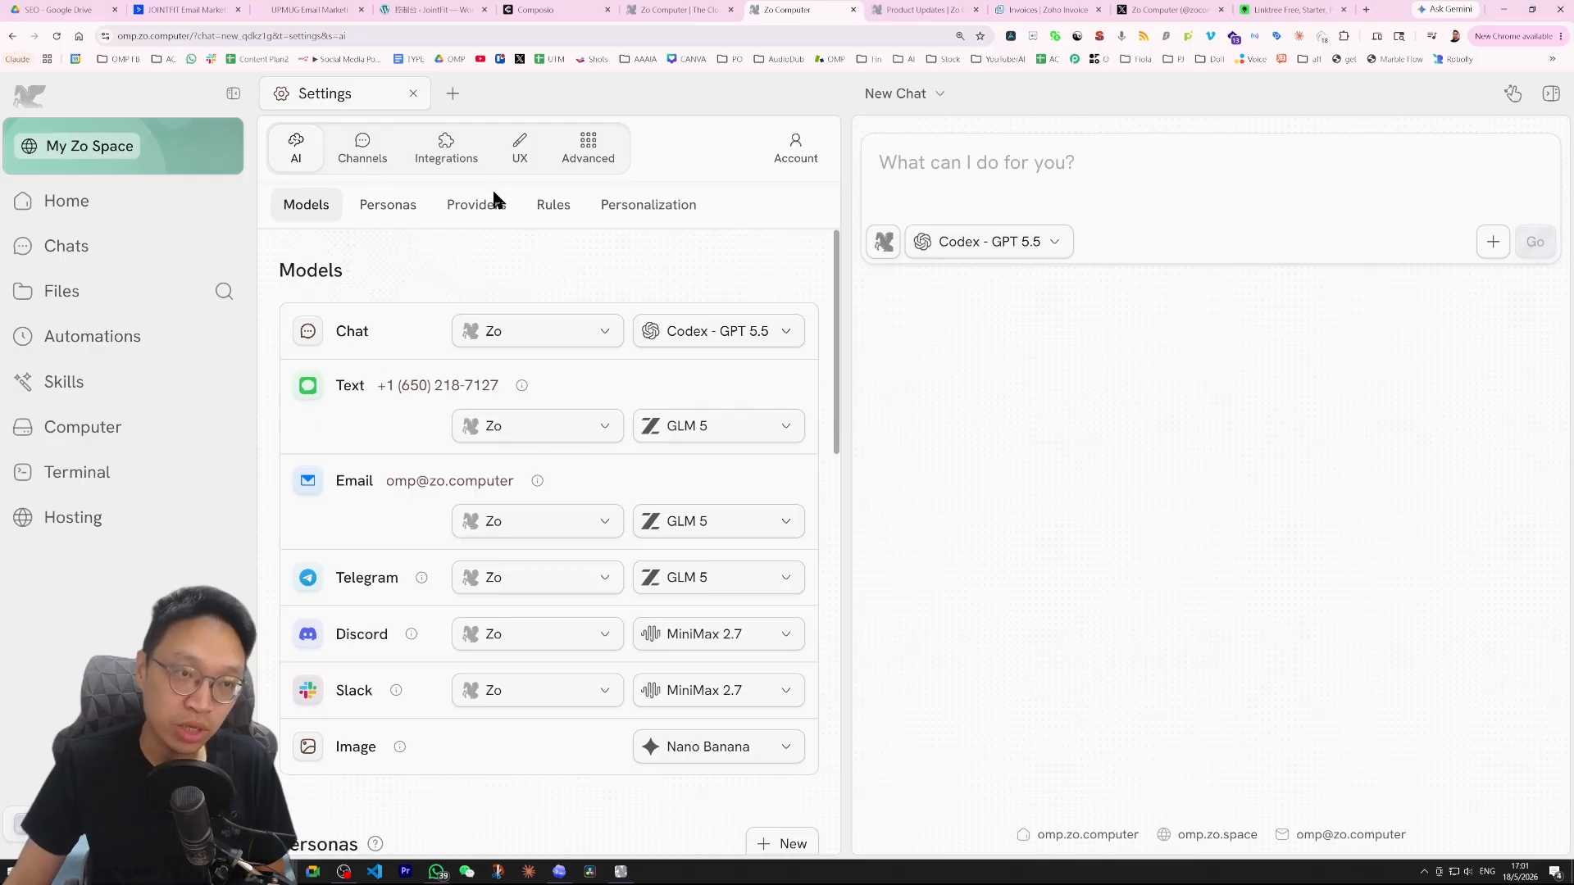
click(1003, 244)
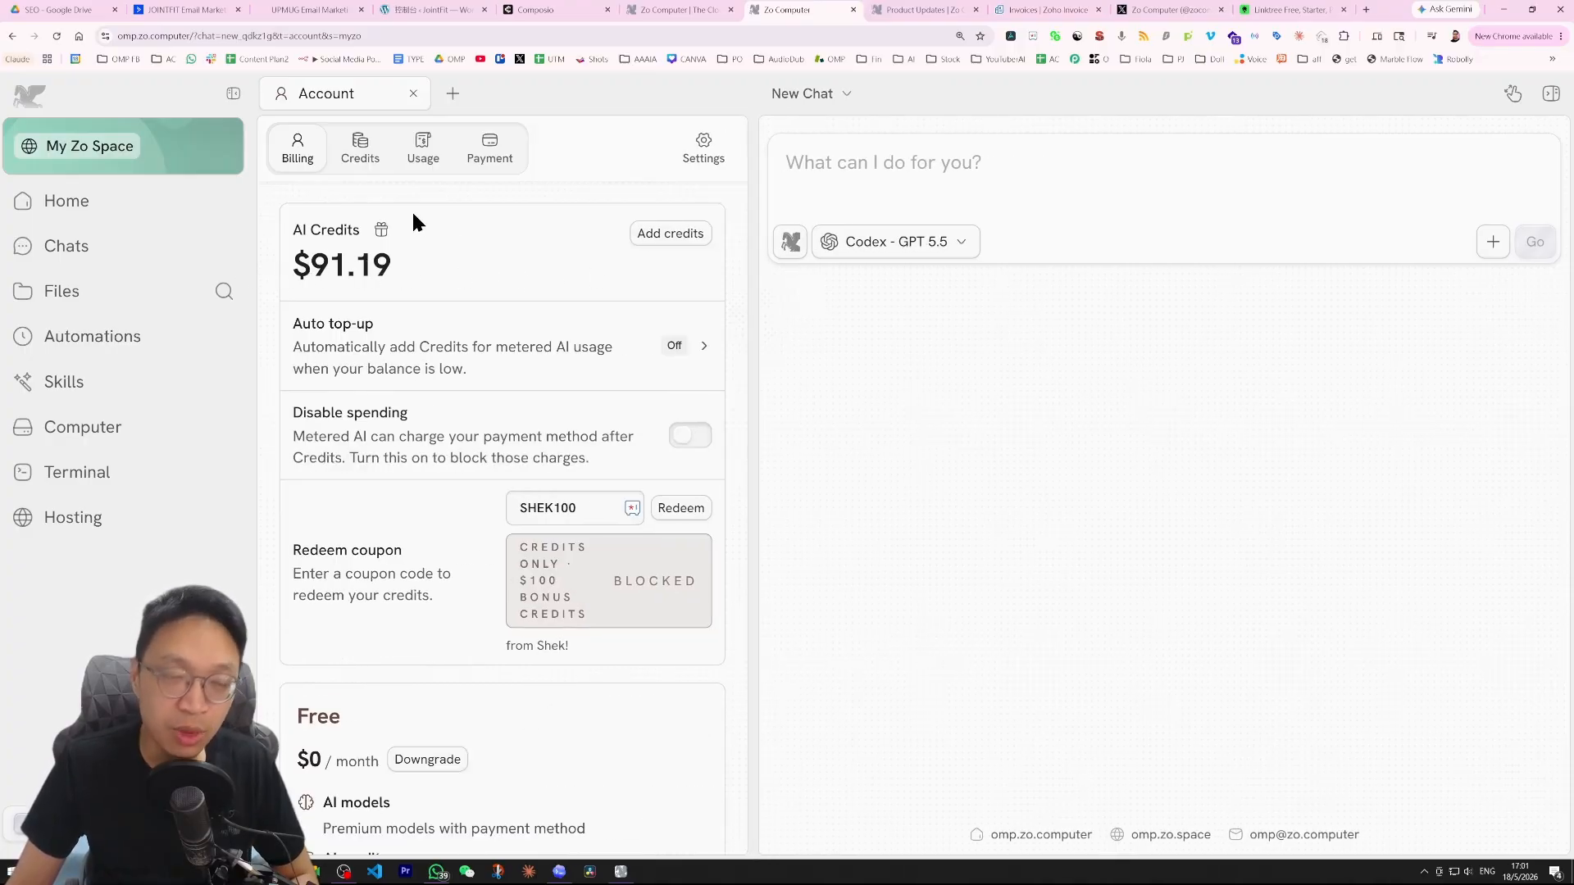
Step: Using the Claude Code - Opus model, send "build a linktree clone for me" with the website, Facebook, LinkedIn and YouTube links
click(951, 246)
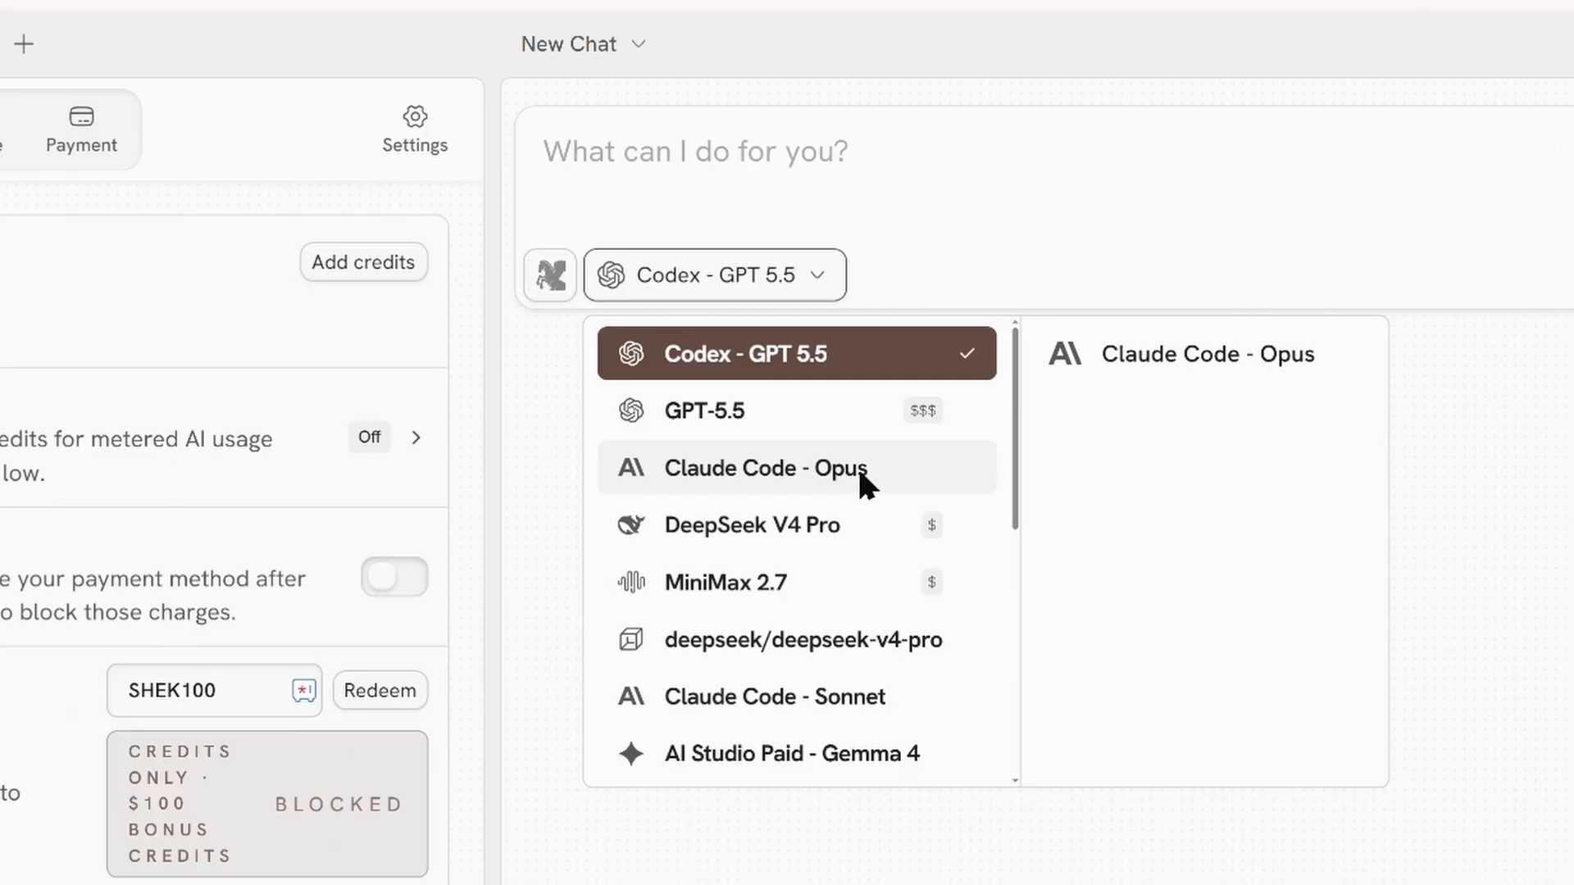
click(1009, 371)
text(build a linktree clone for me  網站：https://www.omp.asia Facebook： https://www.facebook.com/omp.asia Linkedin：https://www.linkedin.com/in/arshek/ YouTube： https://www.youtube.com/omp.asia)
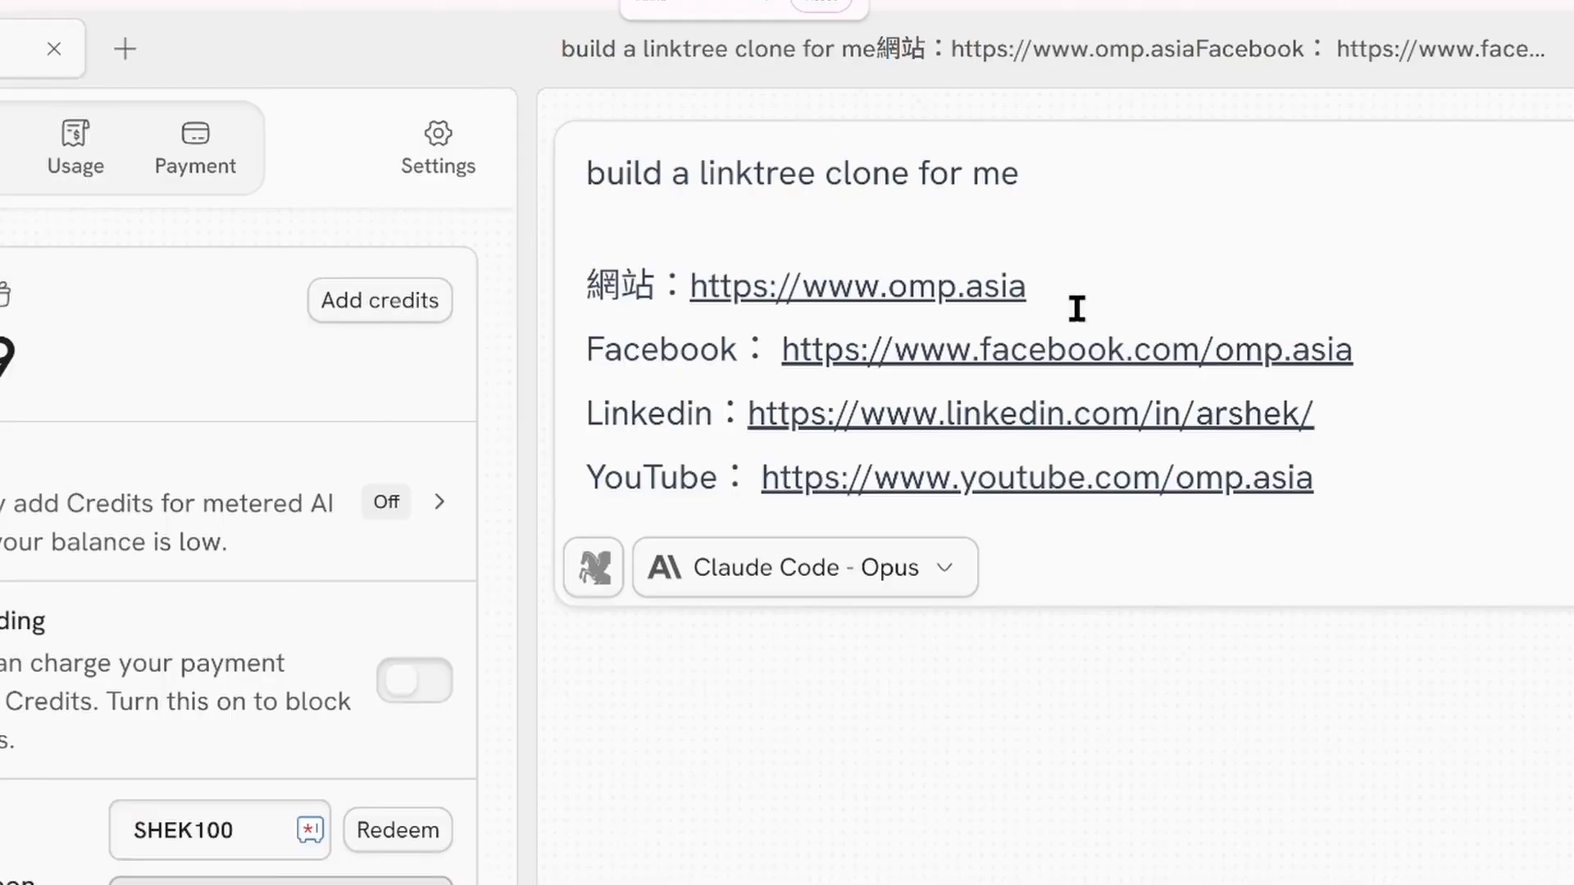
drag(1335, 478, 552, 295)
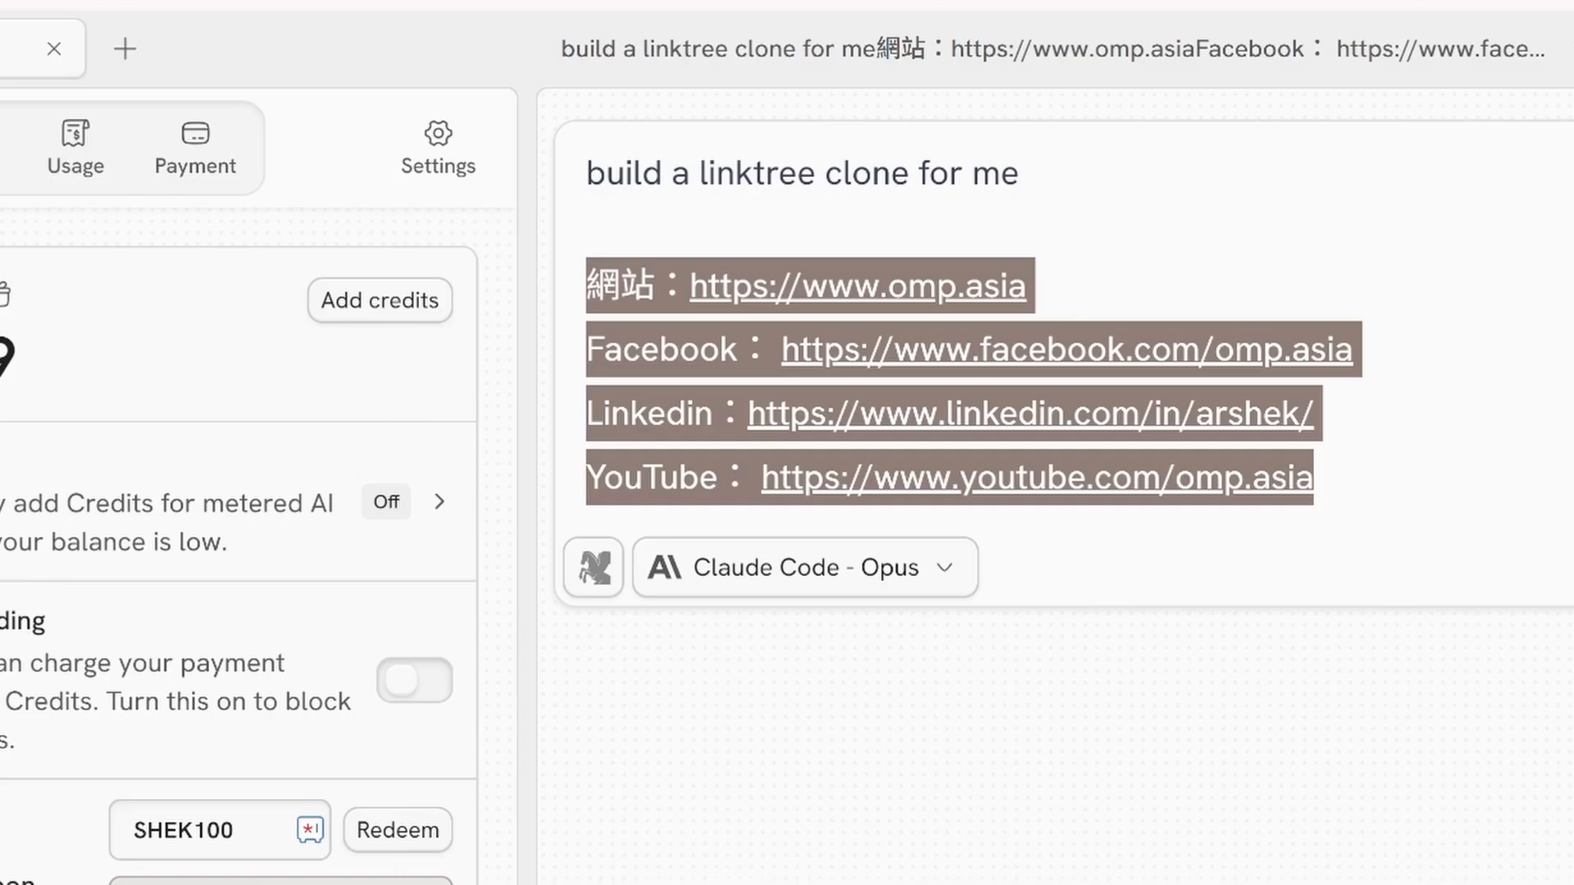
key(Return)
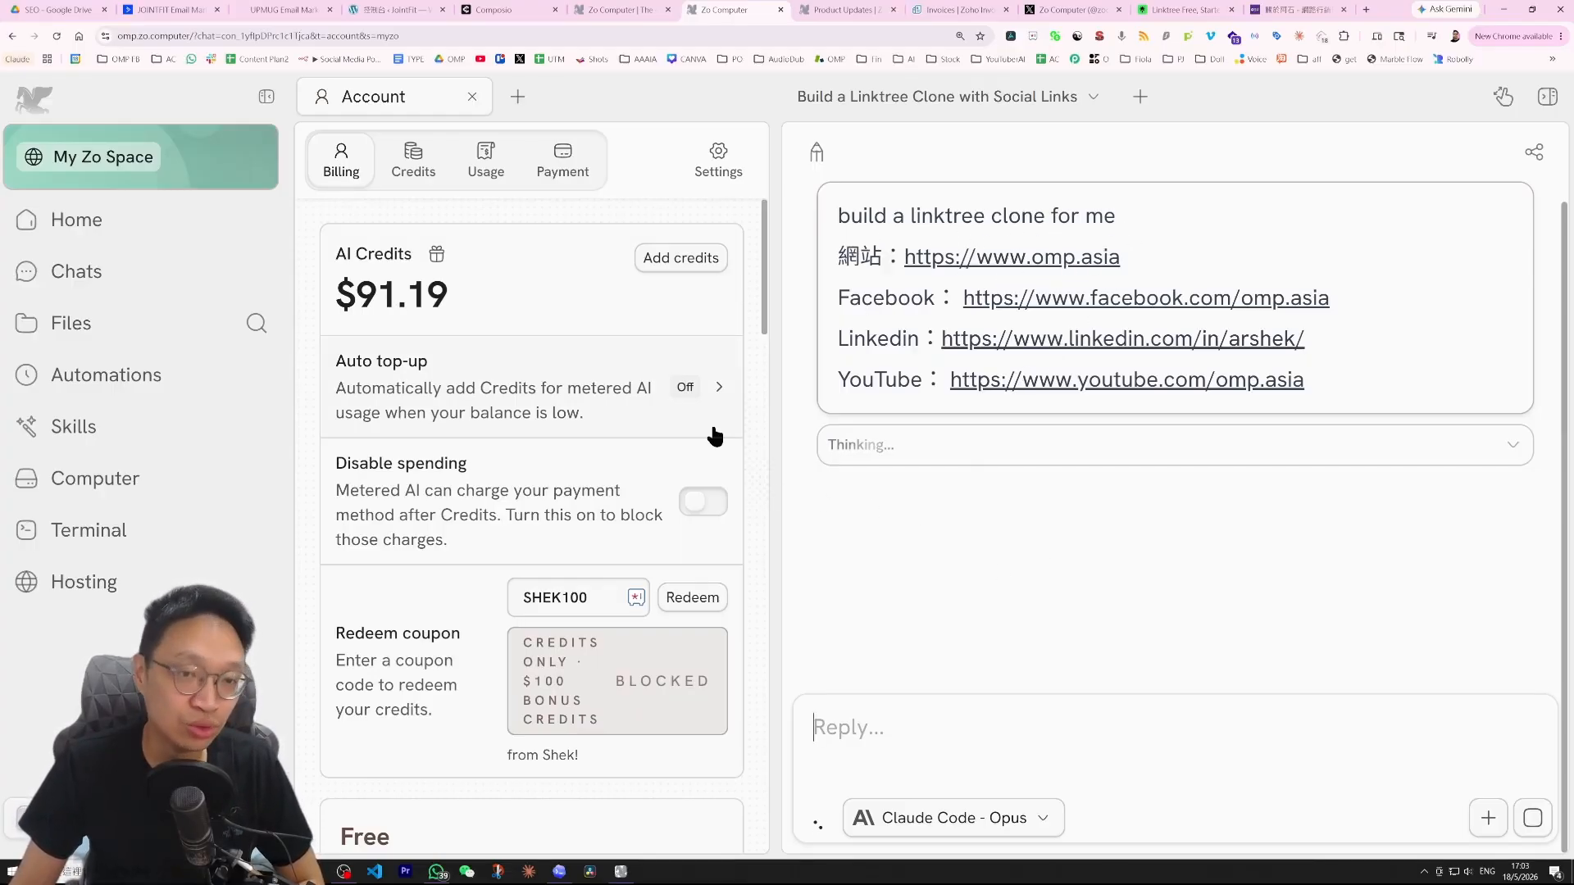
Step: Follow the chat's reply and open the generated page at omp.zo.space/links to view it enlarged
key(ctrl+minus)
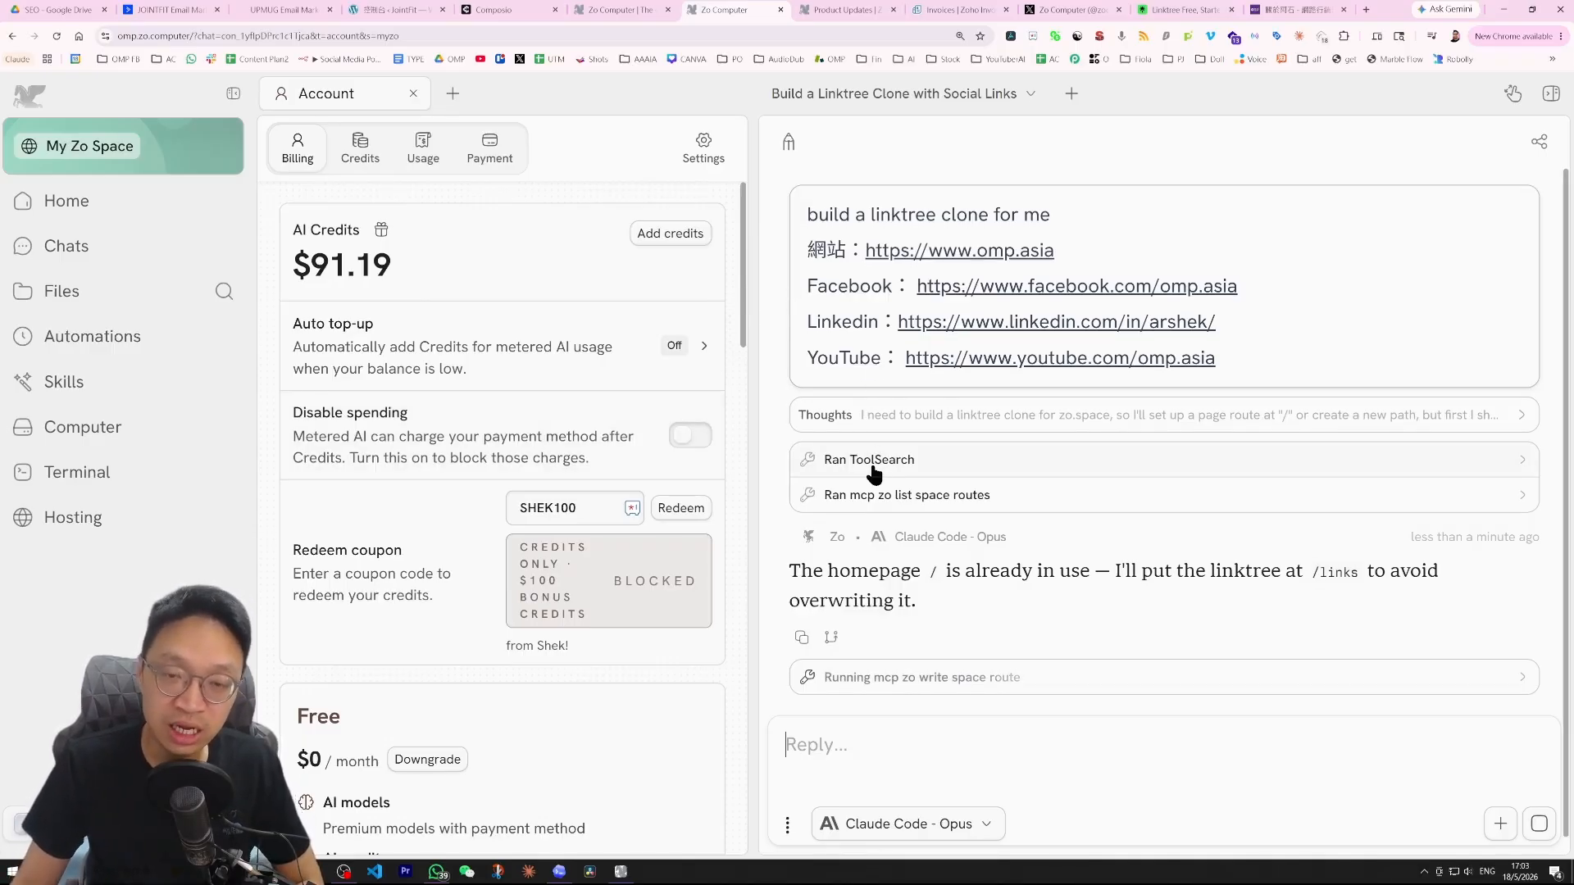
scroll(874, 474, down, 1)
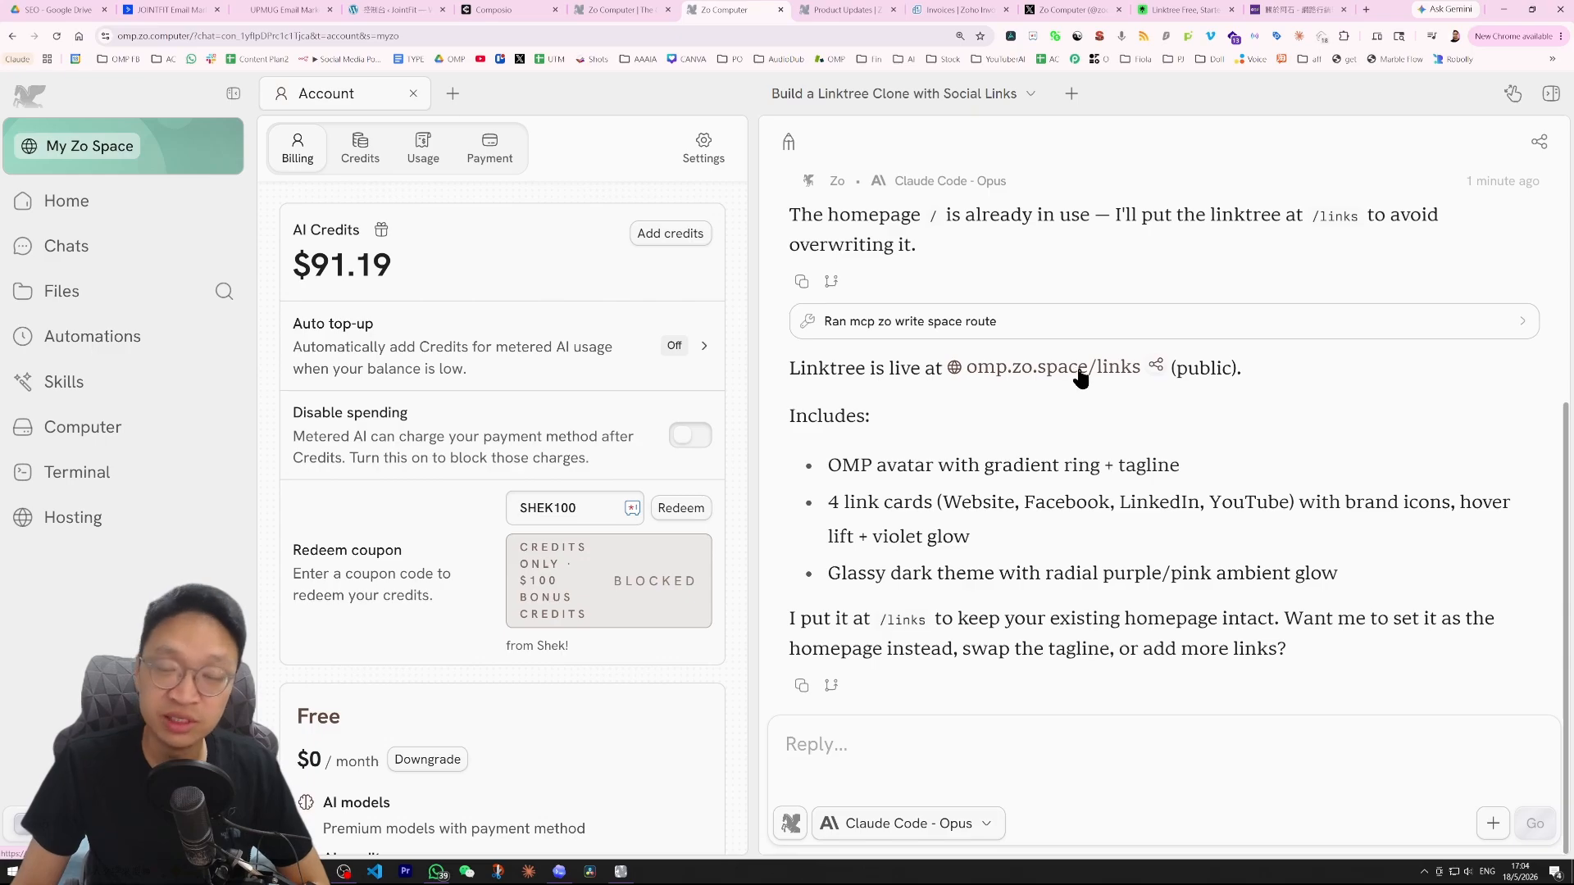
click(1031, 370)
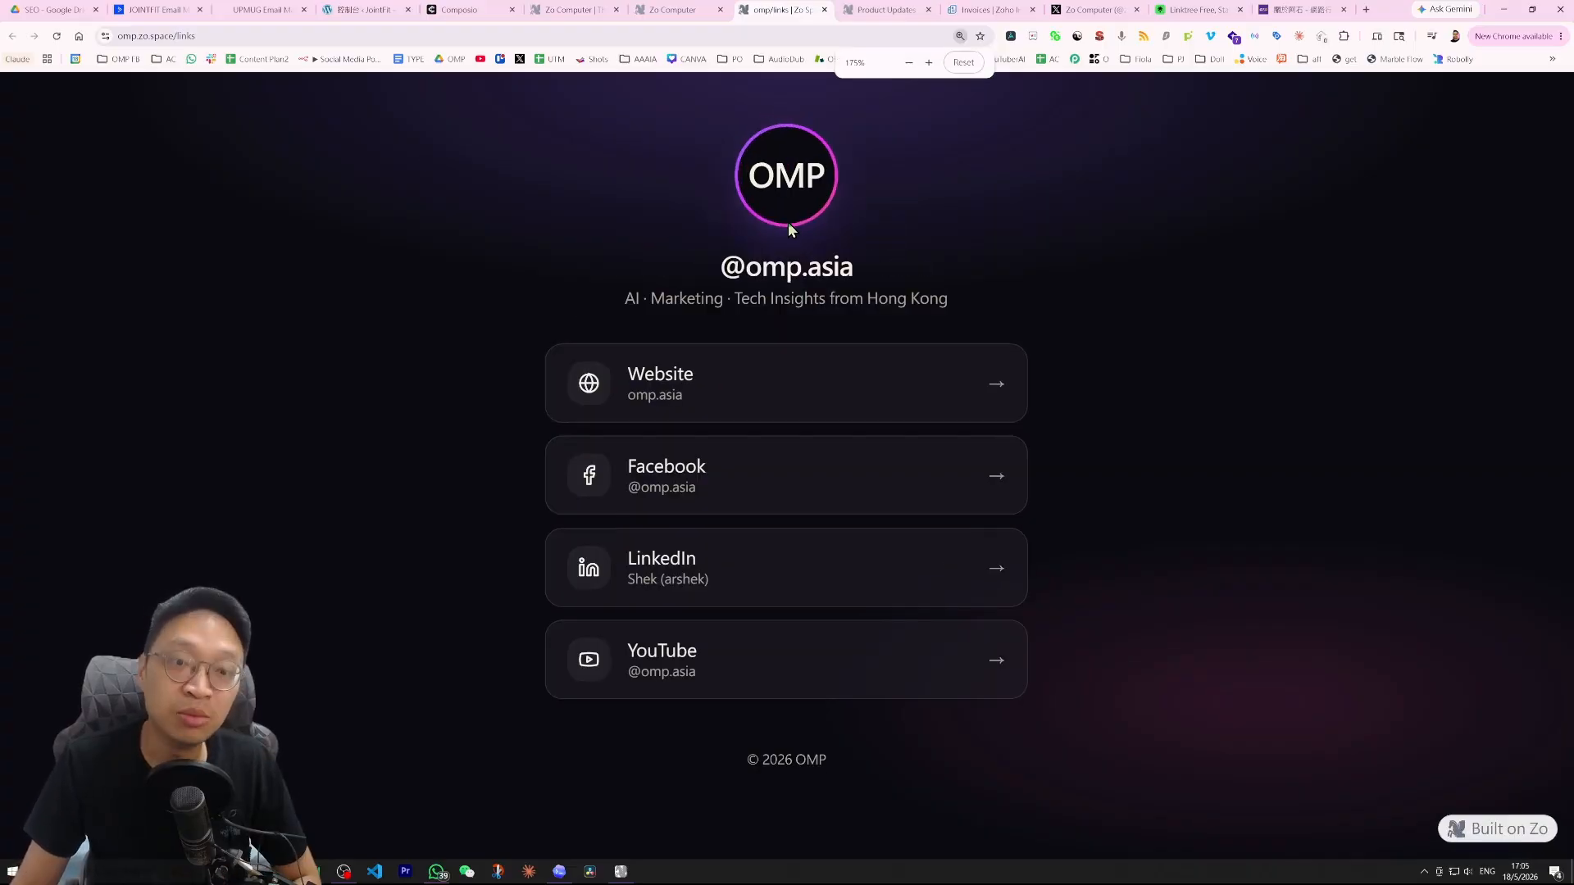
scroll(806, 533, up, 3)
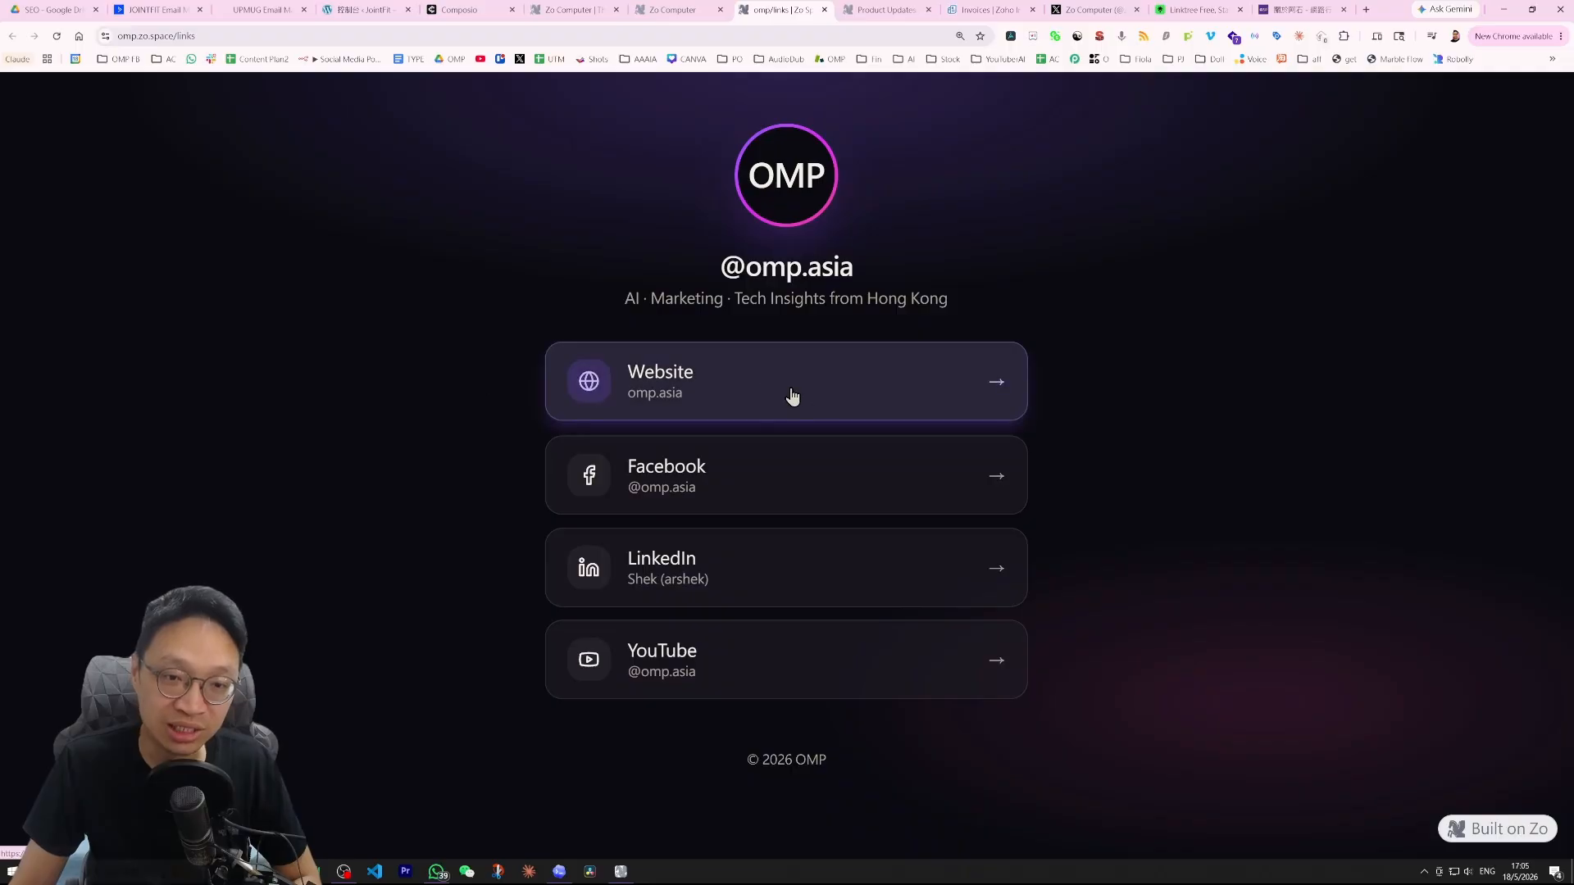
Step: Test the website and YouTube links on the generated page, inspect the YouTube address, and close that page
click(852, 392)
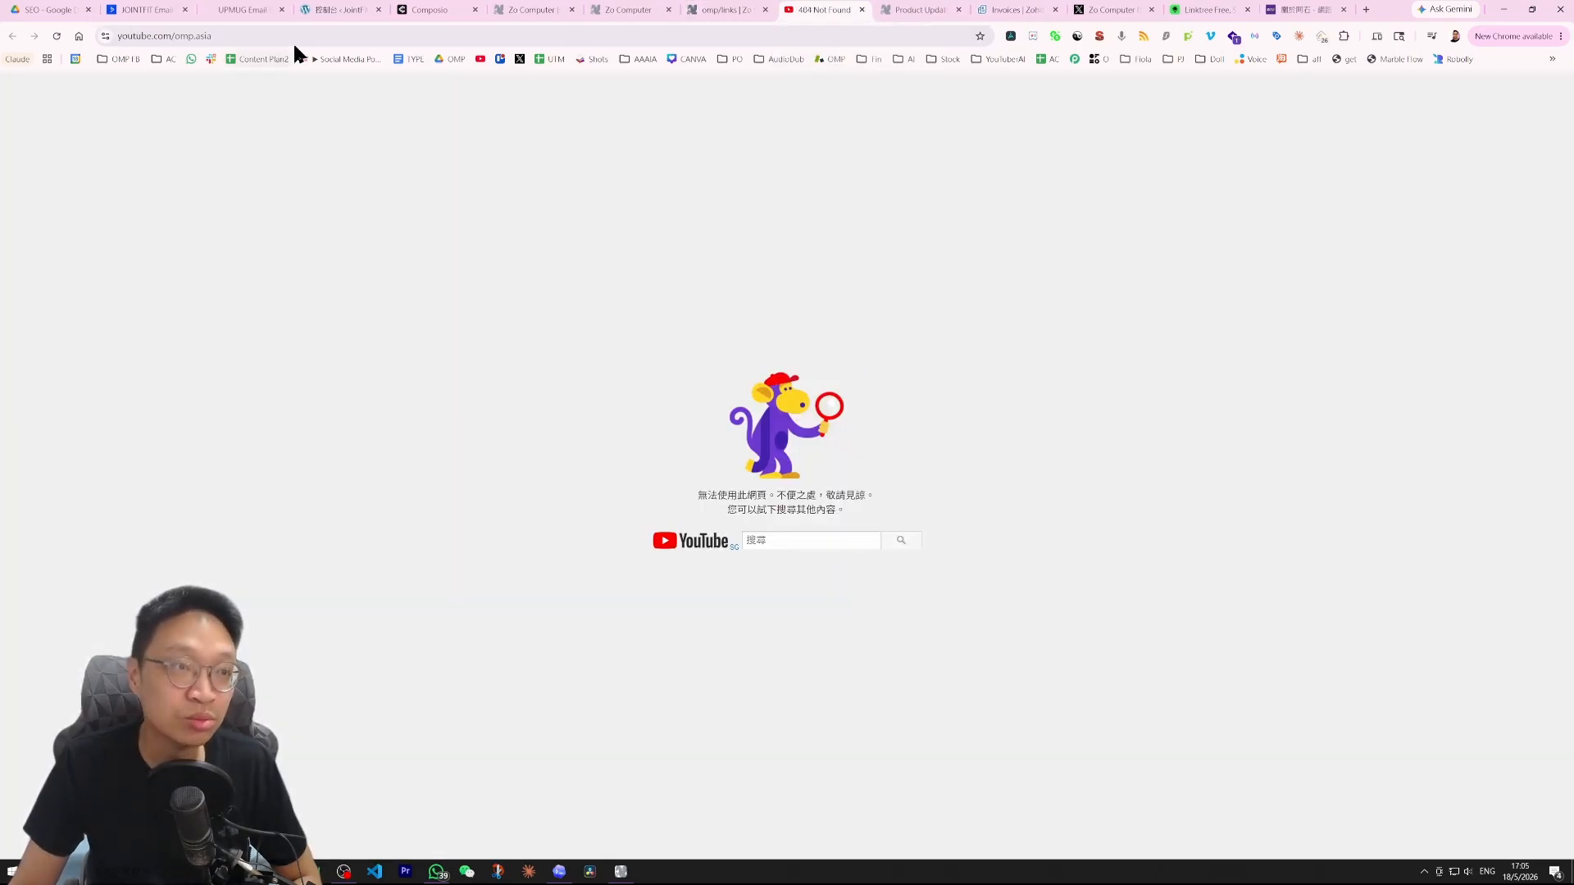
click(349, 33)
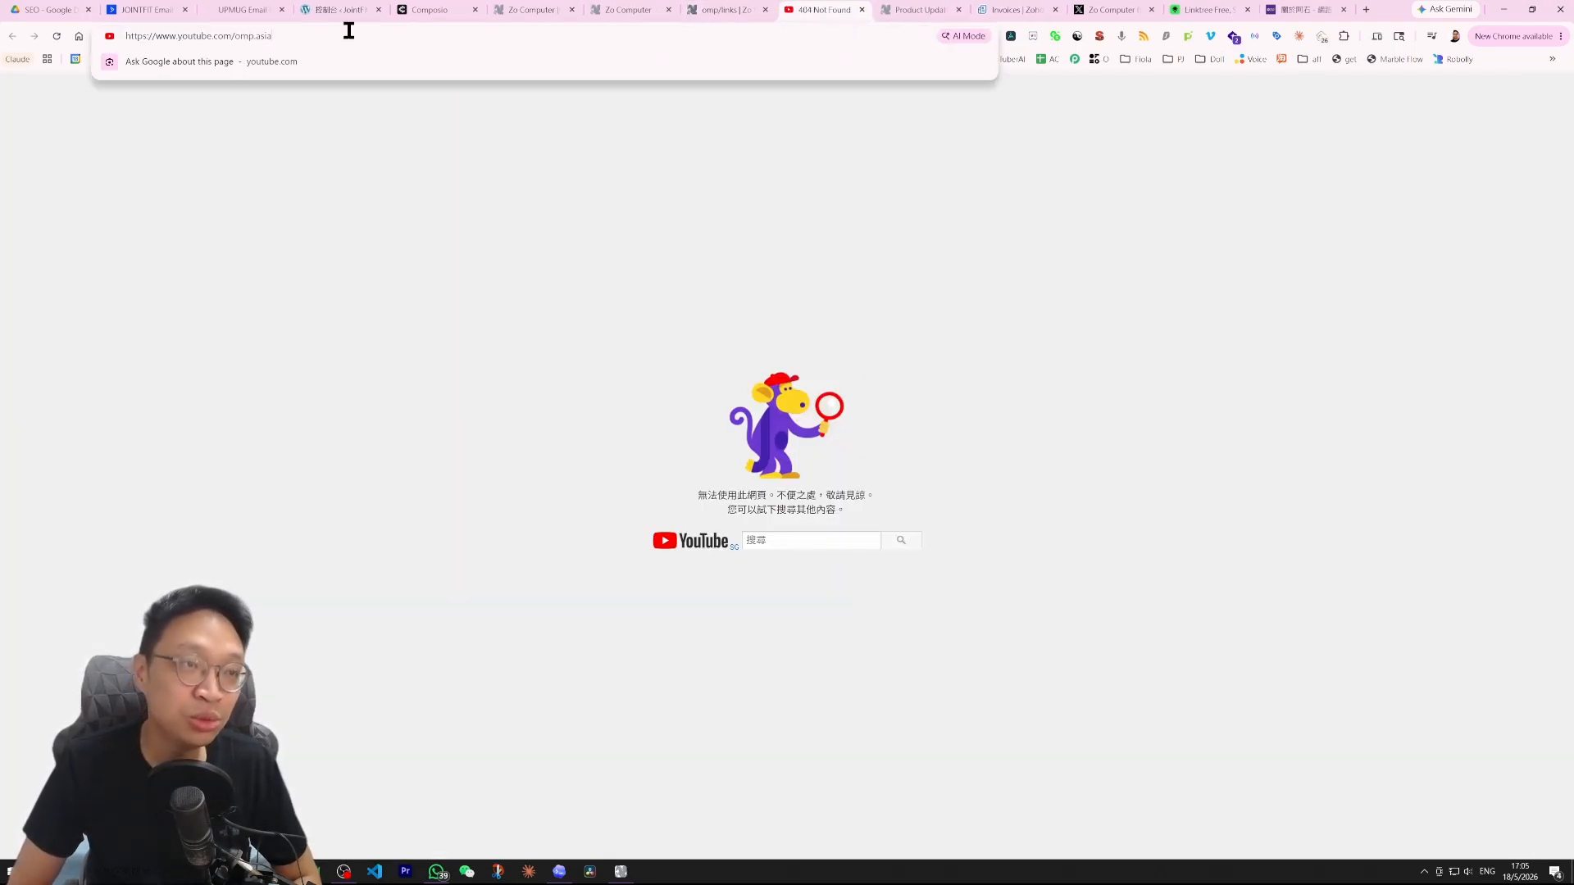
key(Escape)
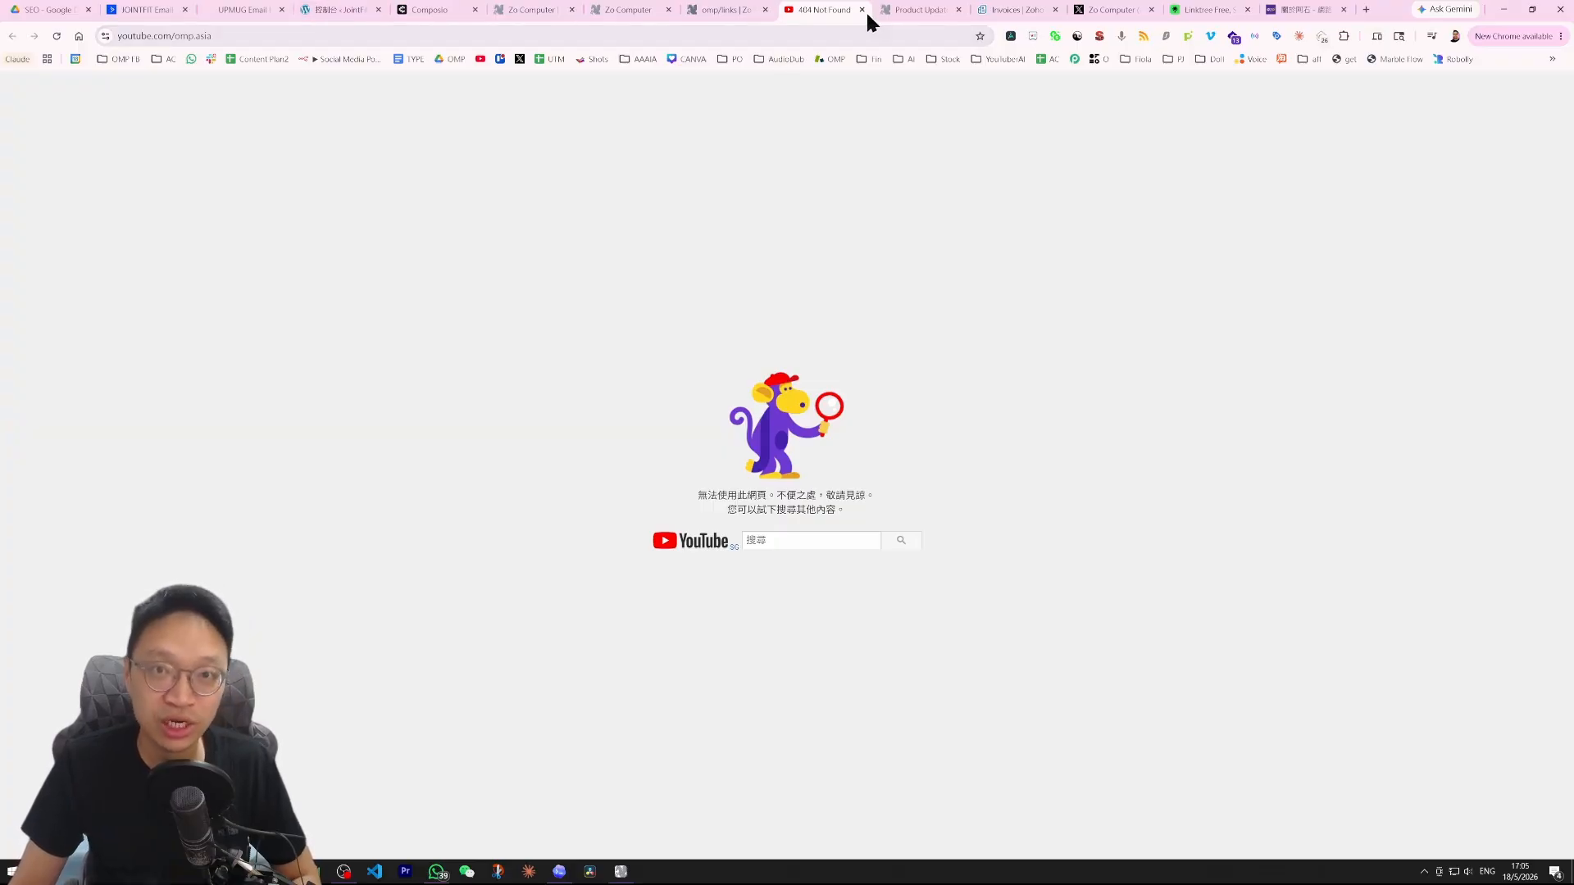
click(862, 9)
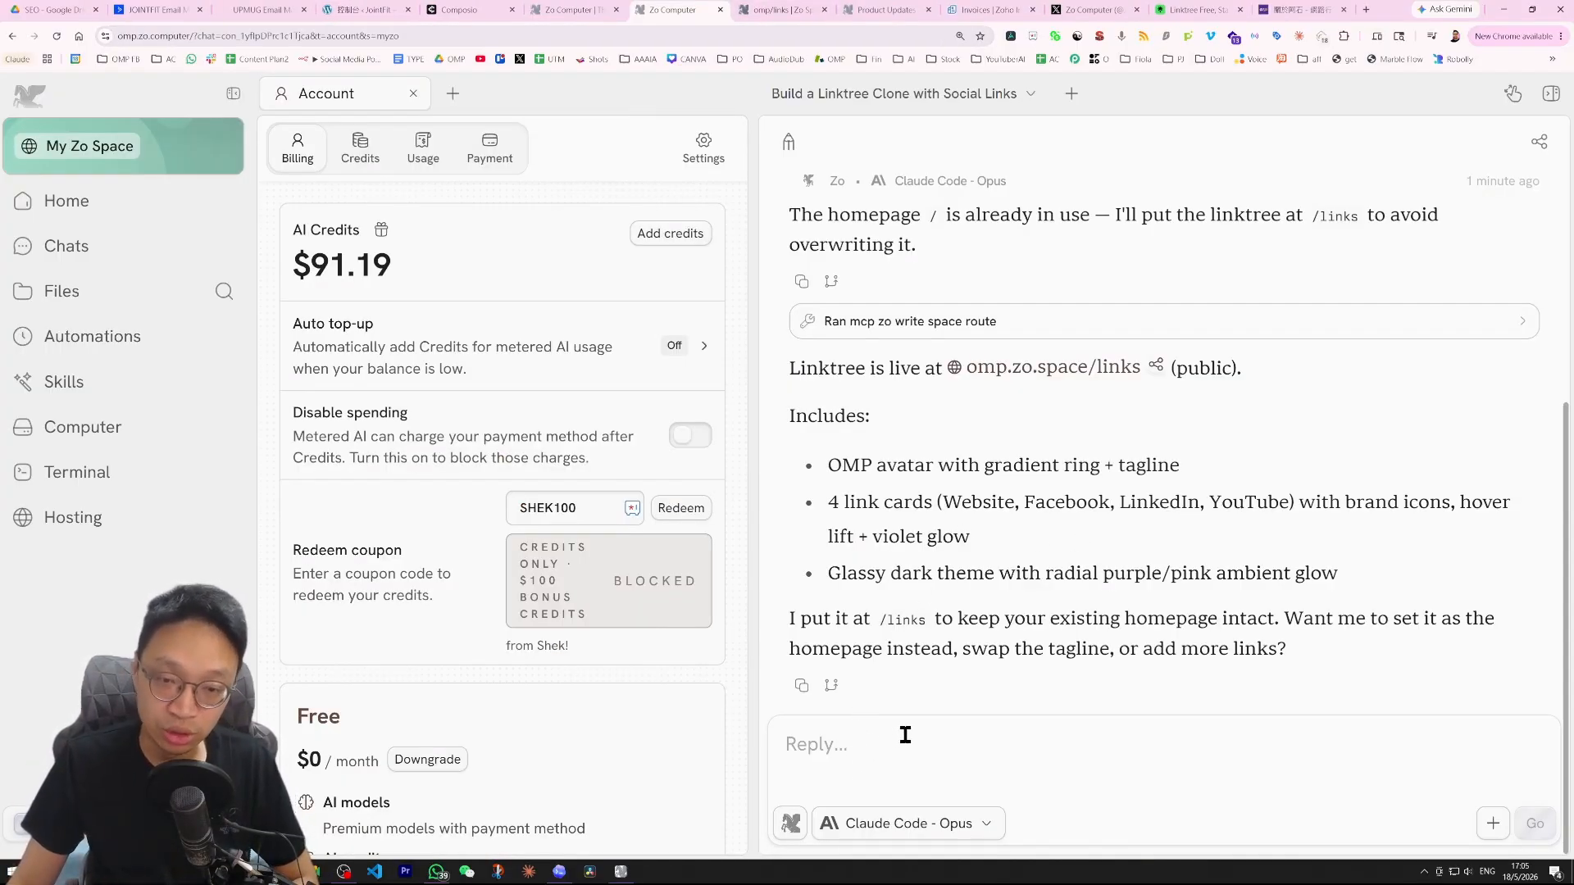
text(yt l)
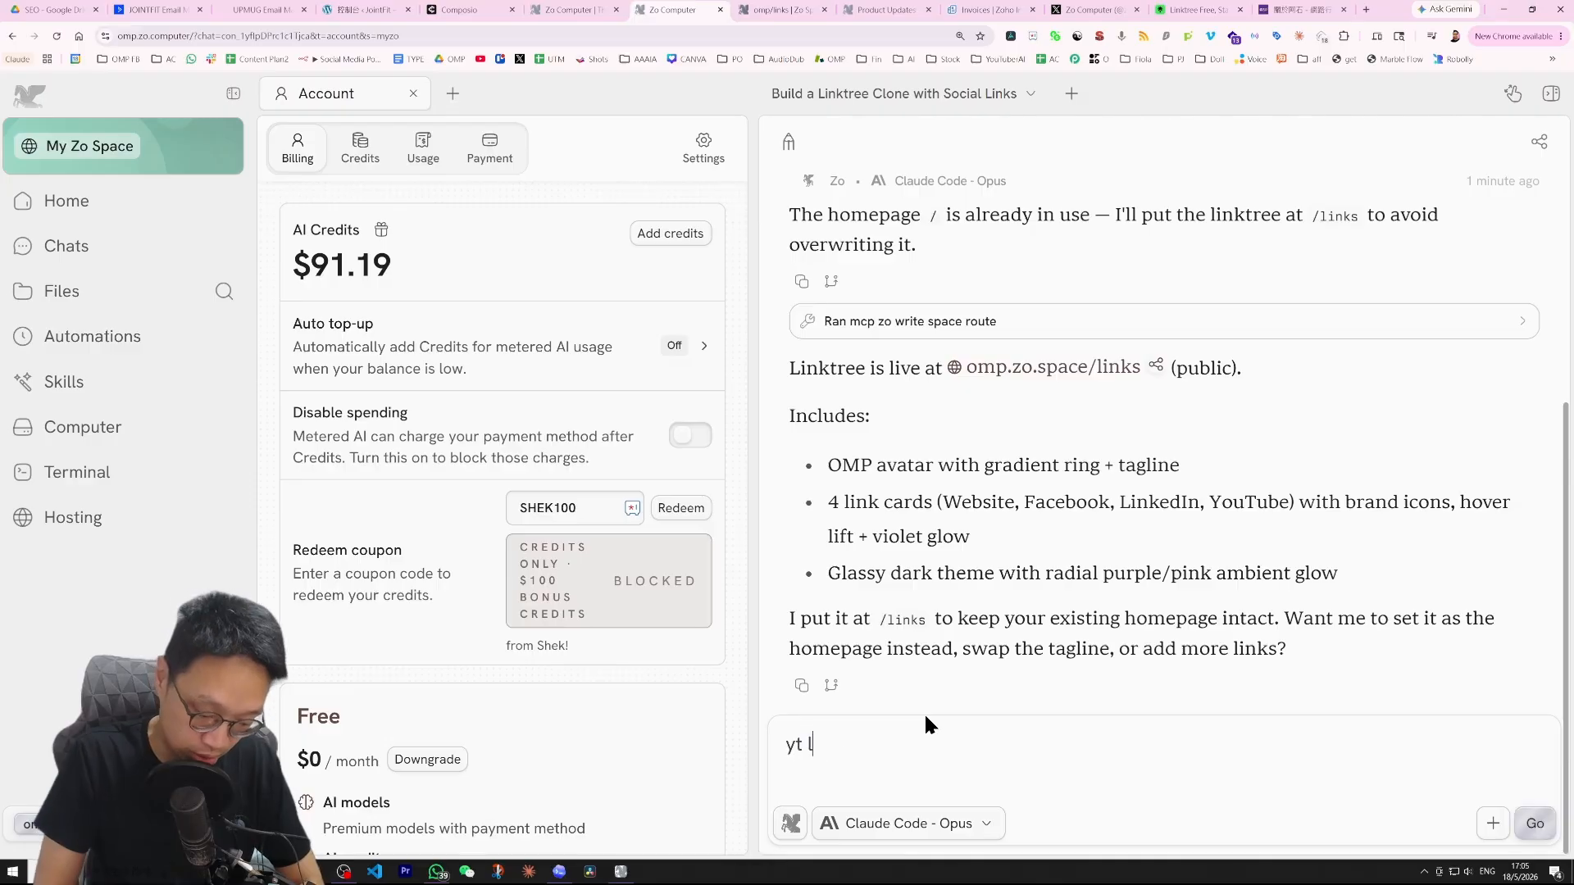
text(ink should be)
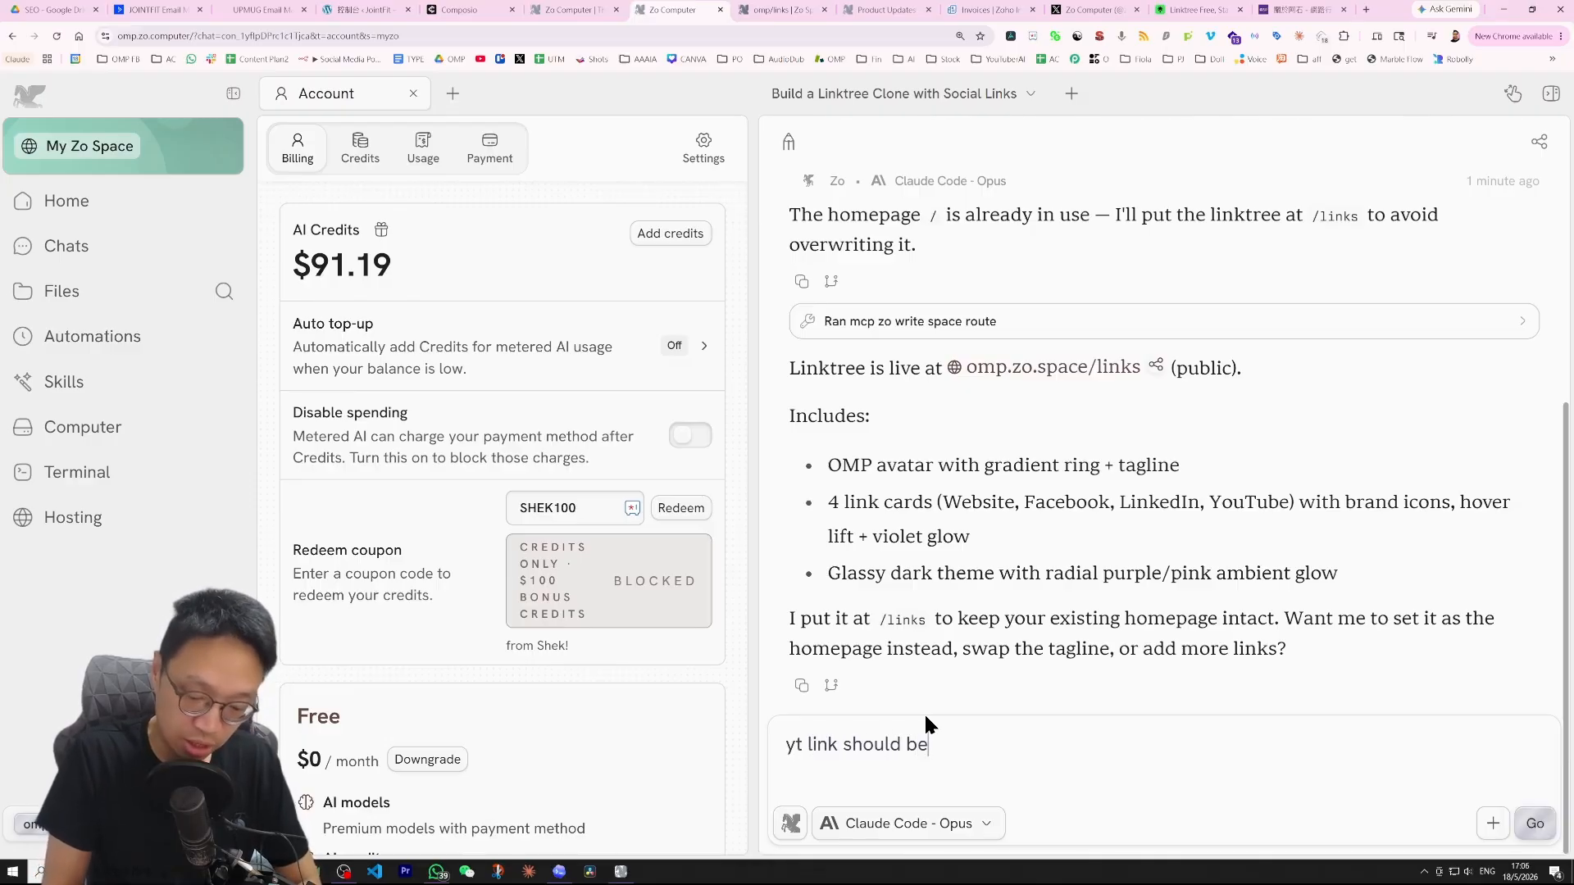
text( :)
text(https://www.youtube.com/@ompshek)
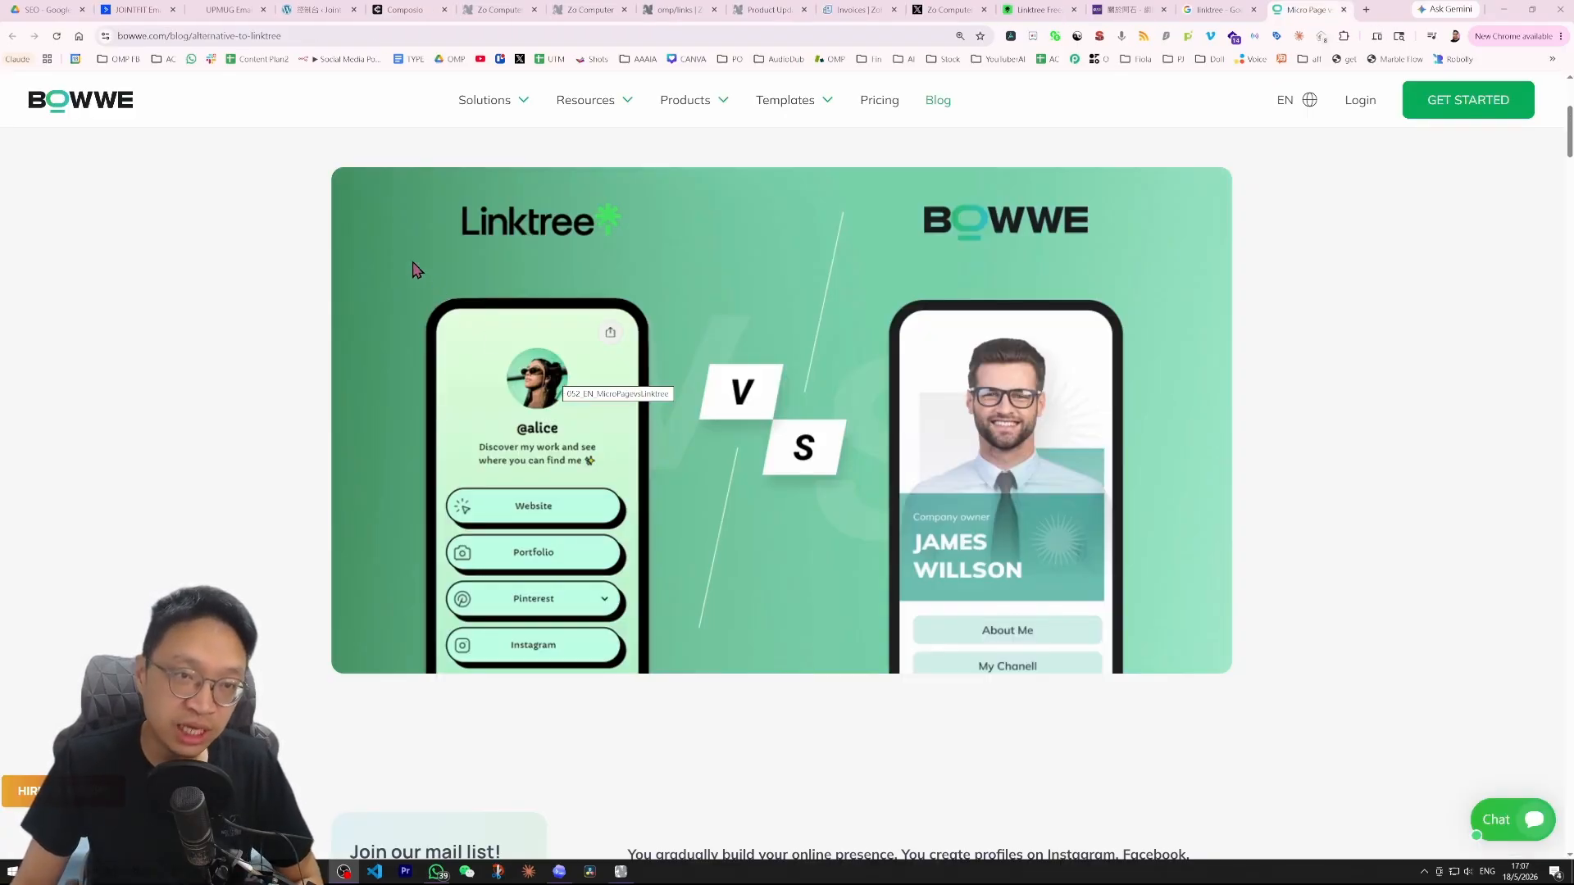
Step: Capture the Linktree phone mockup from the BOWWE article and paste the image into the Zo chat reply
click(499, 873)
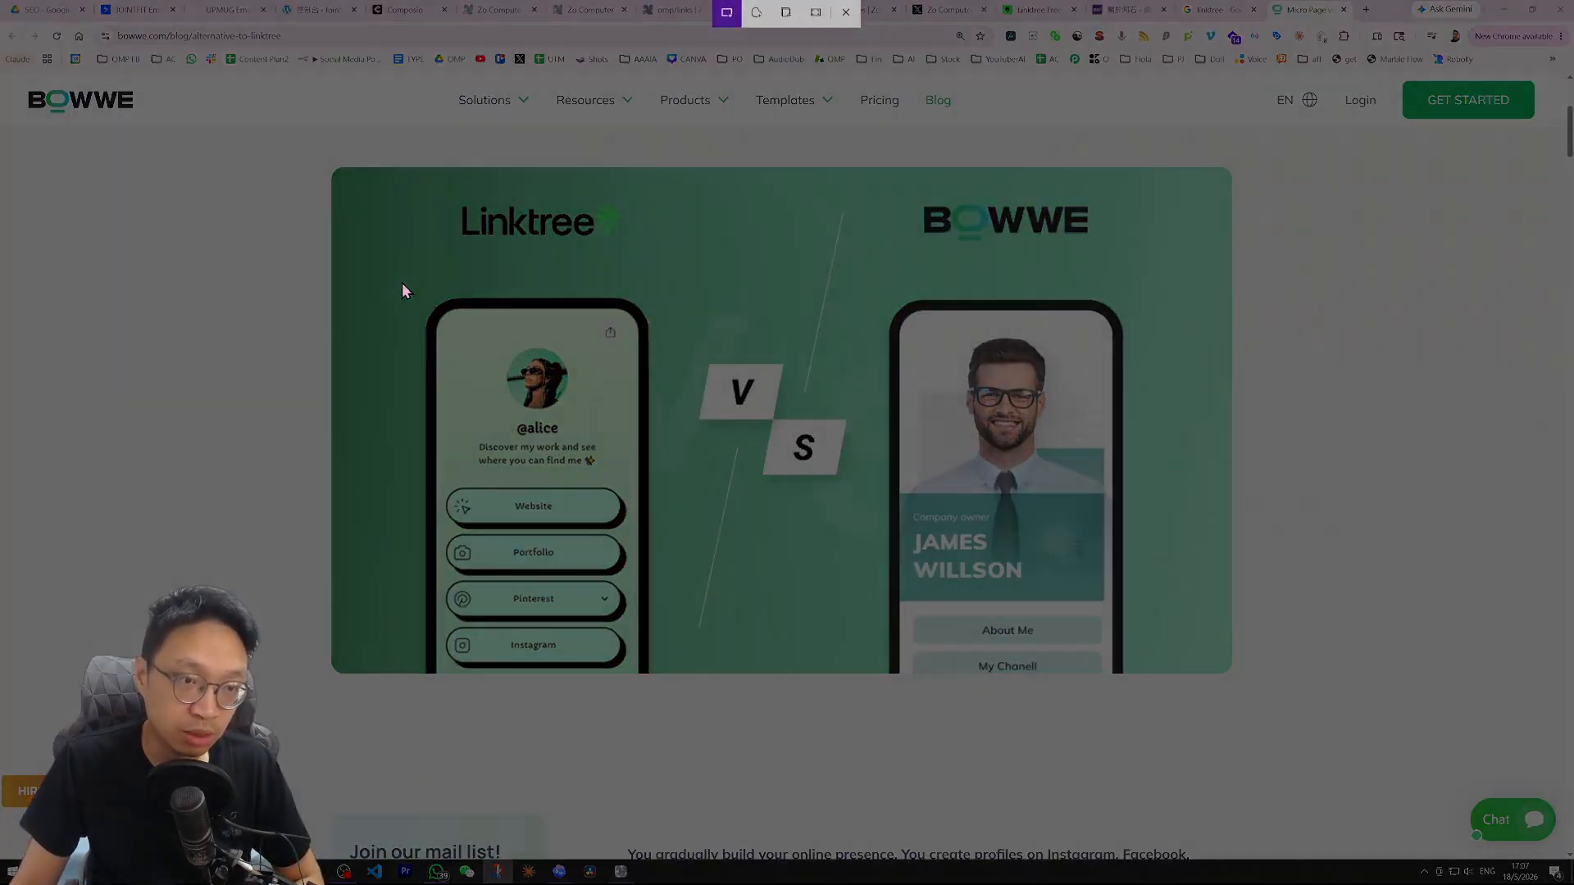
drag(401, 281, 663, 675)
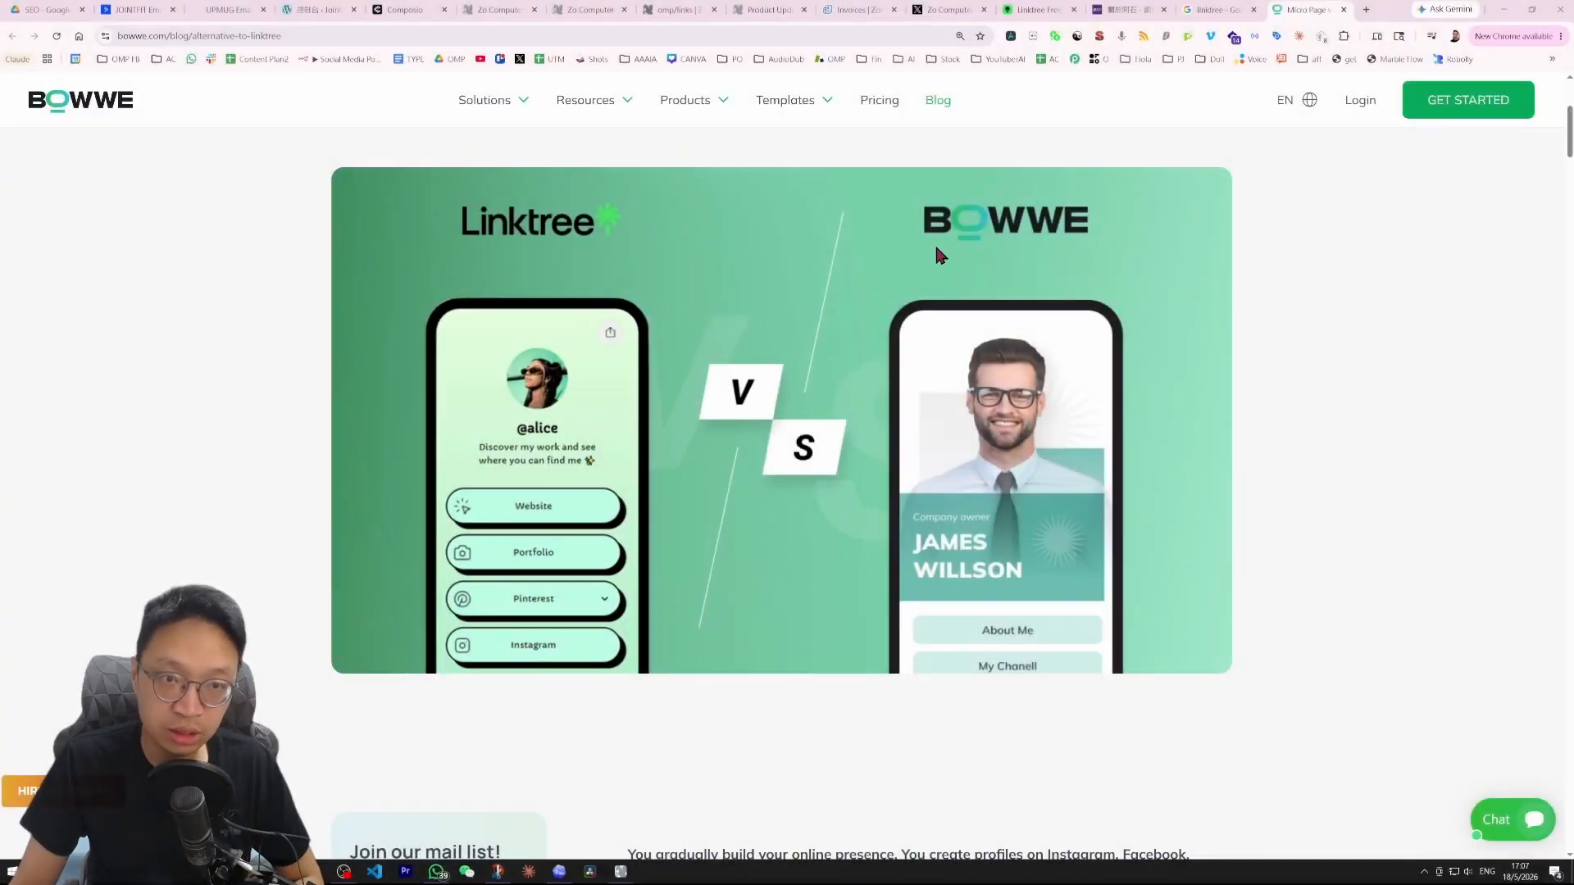
click(590, 10)
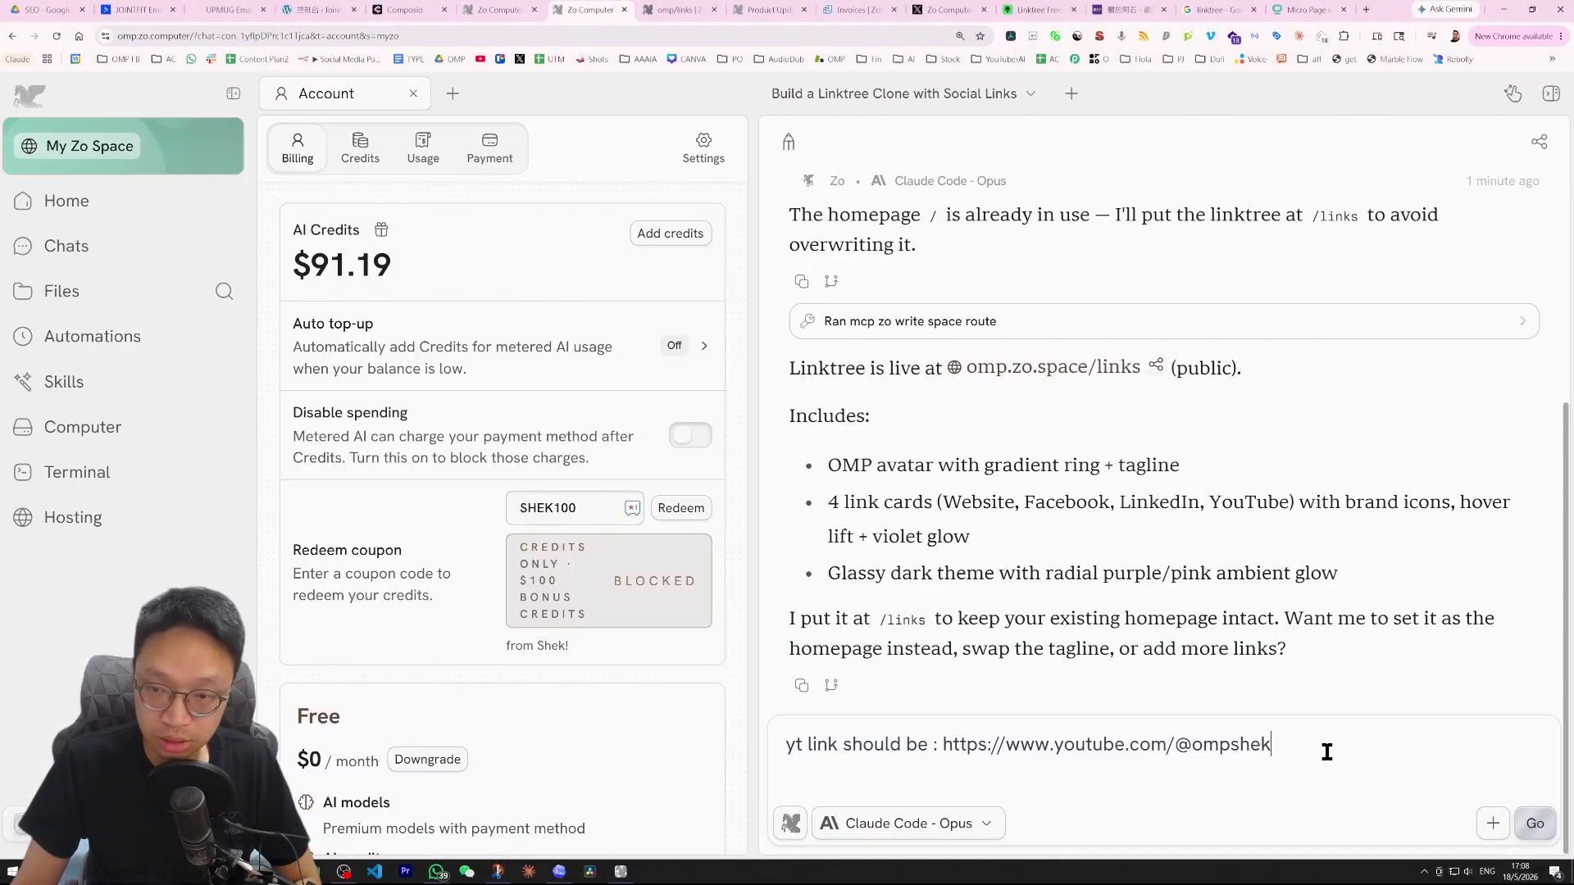
key(ctrl+v)
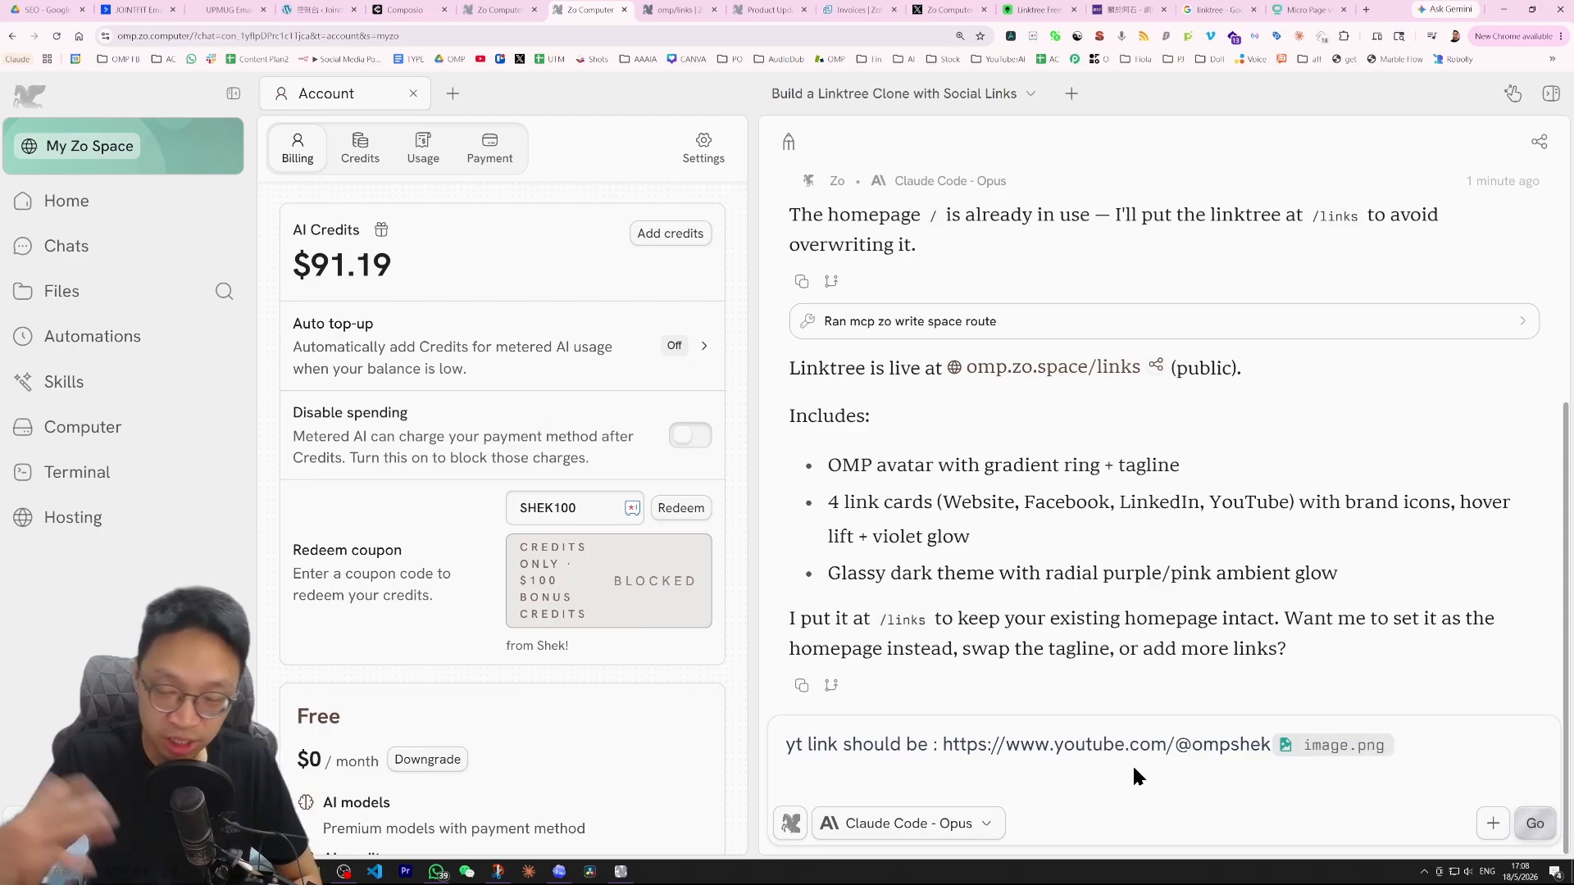
Step: Add an instruction after the pasted image to reference this design style
text(ref thois)
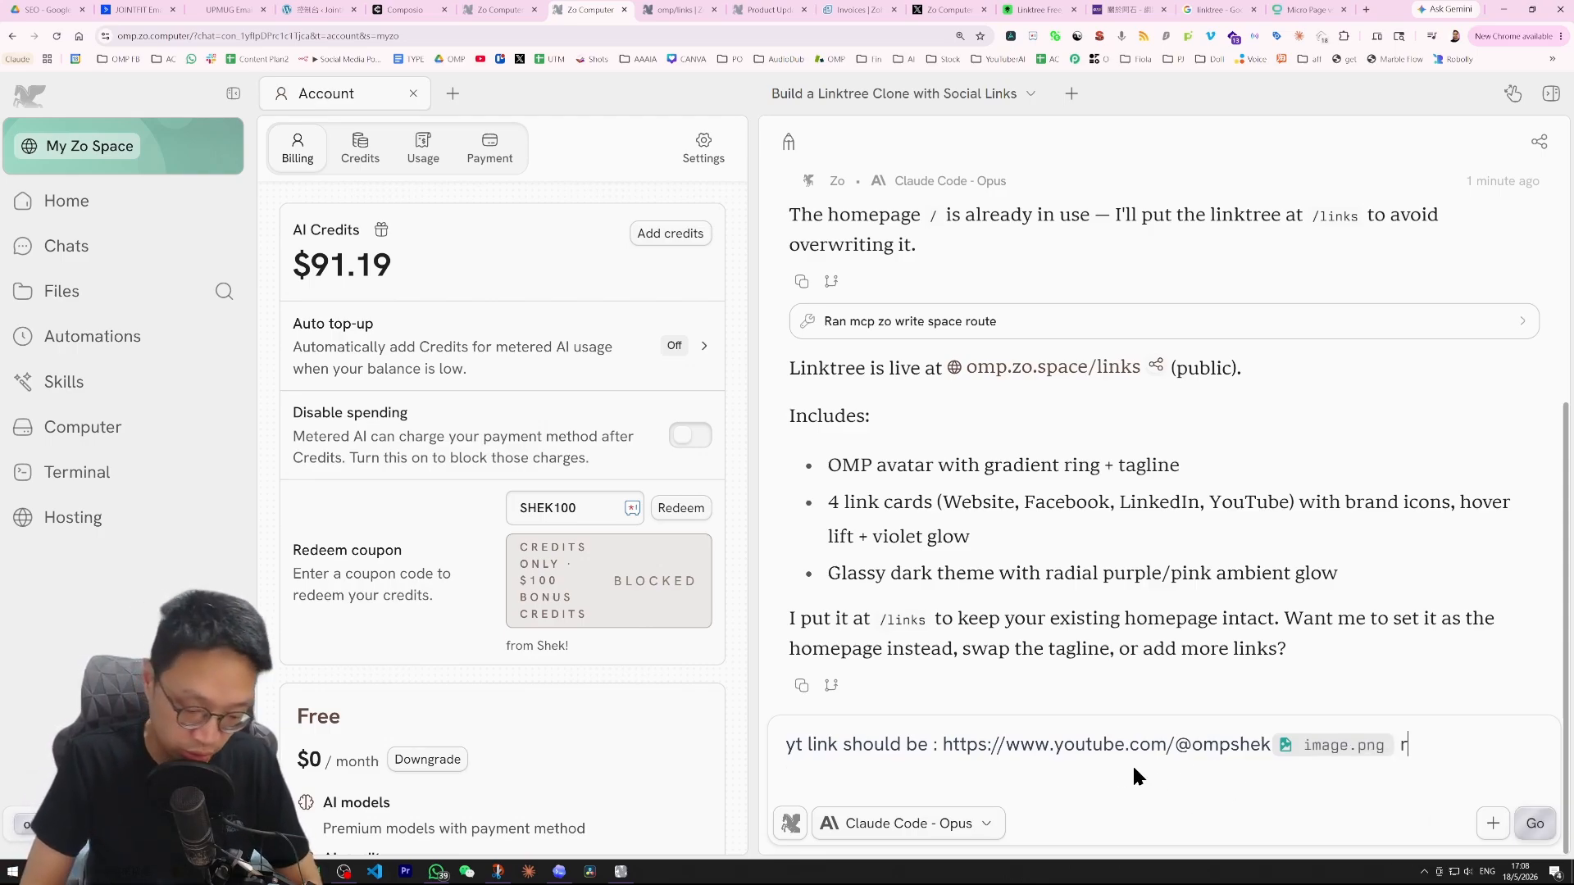
key(BackSpace)
key(BackSpace)
key(BackSpace)
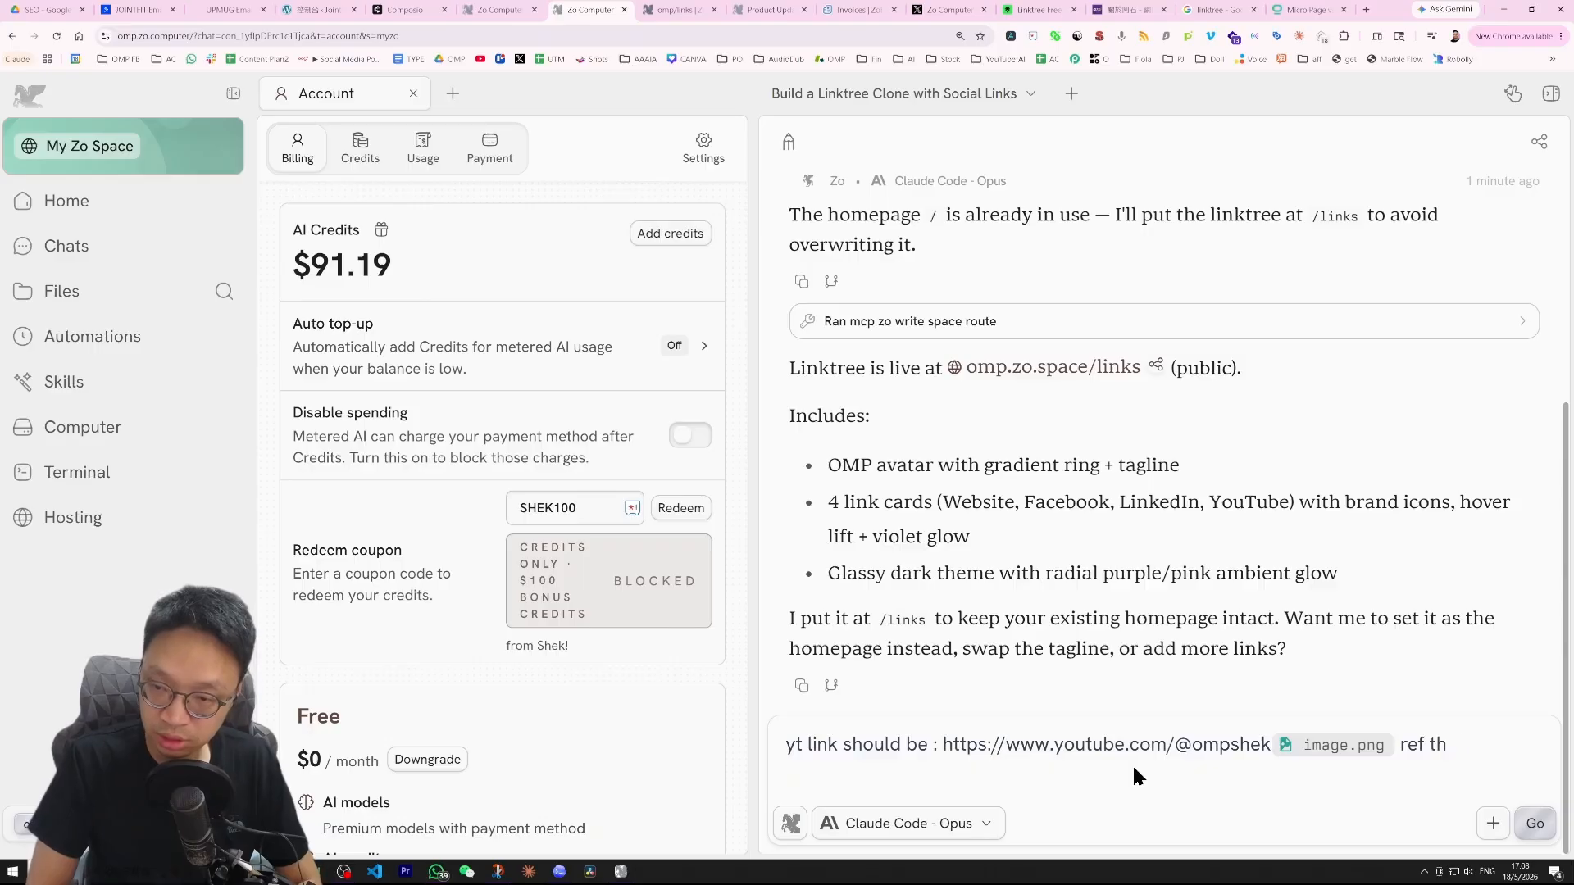
text(is design of)
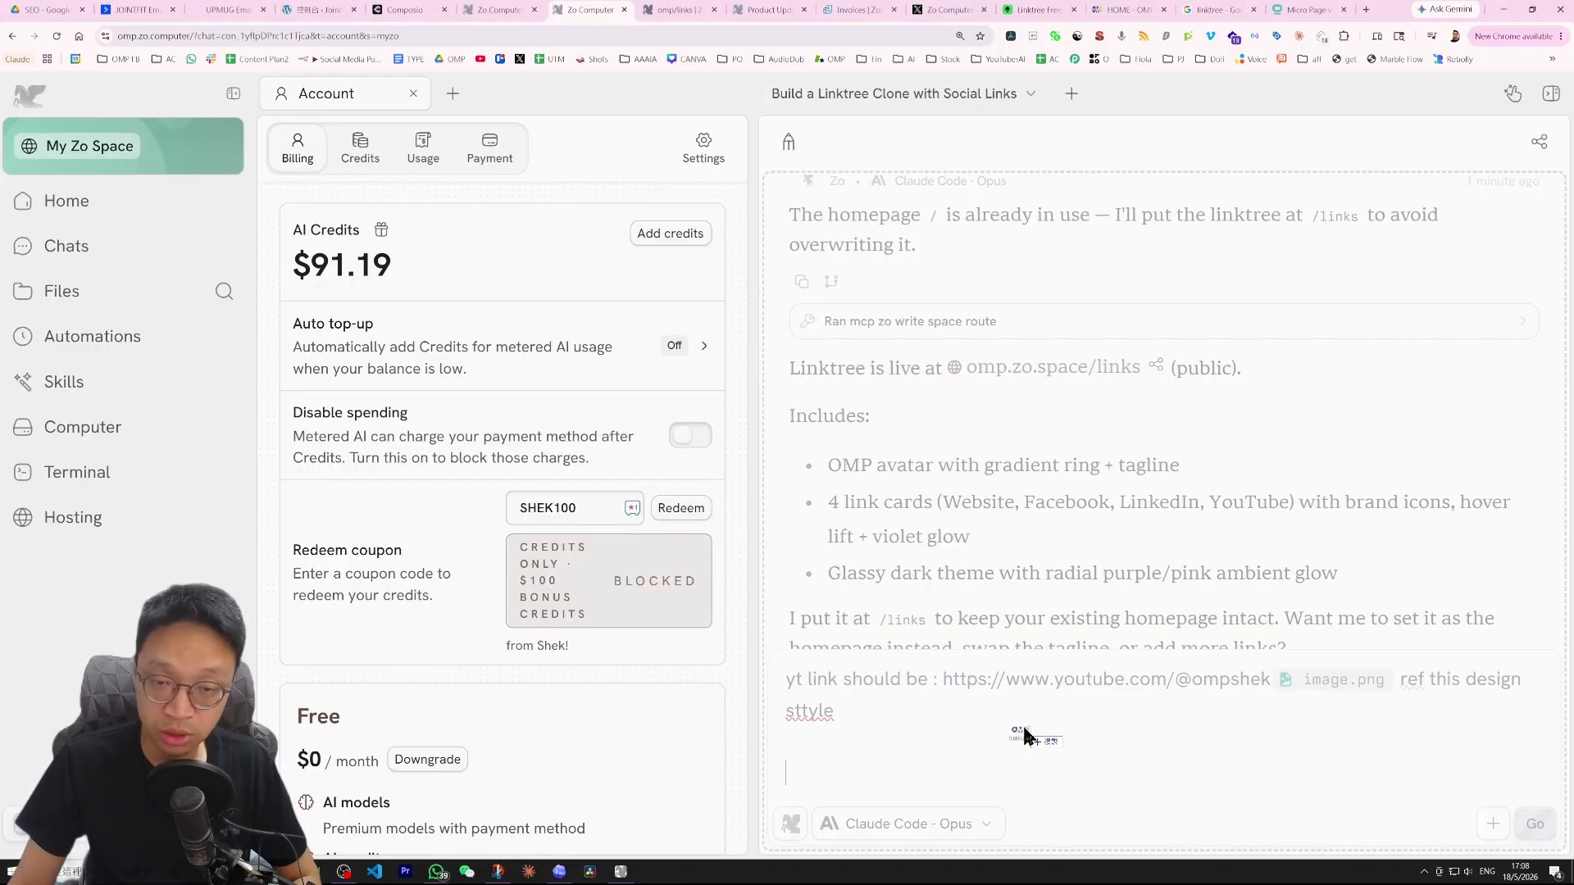
Step: Attach OMP-Asia-Logo.png to the reply and add "include my company logo , and ref the theme color"
drag(1024, 733, 1031, 732)
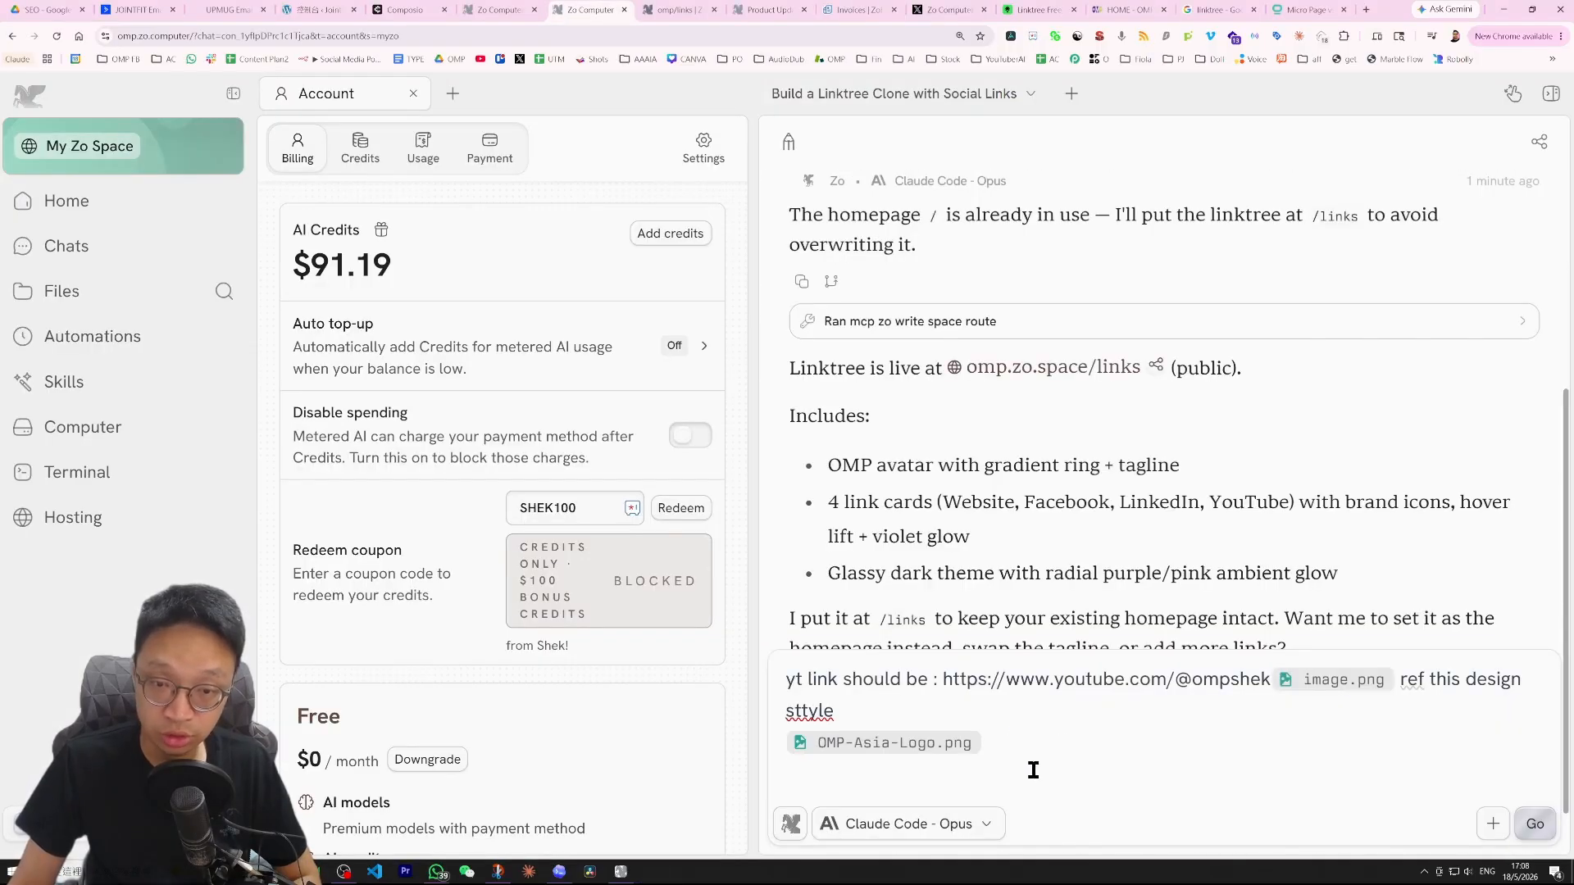
text(in)
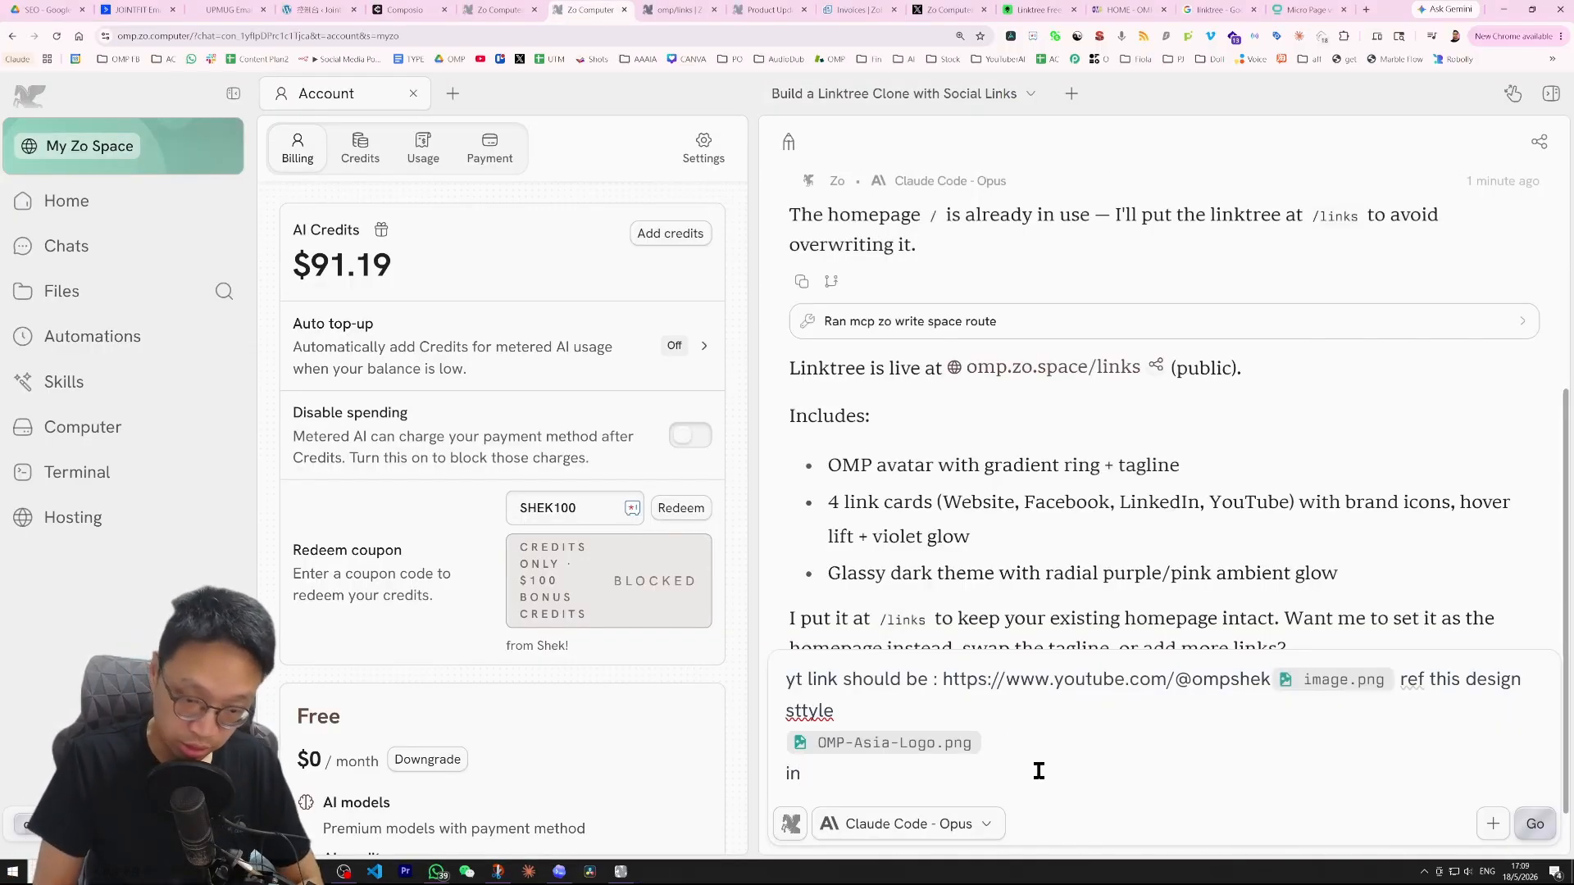
text(clude my company logo , and ref the theme color)
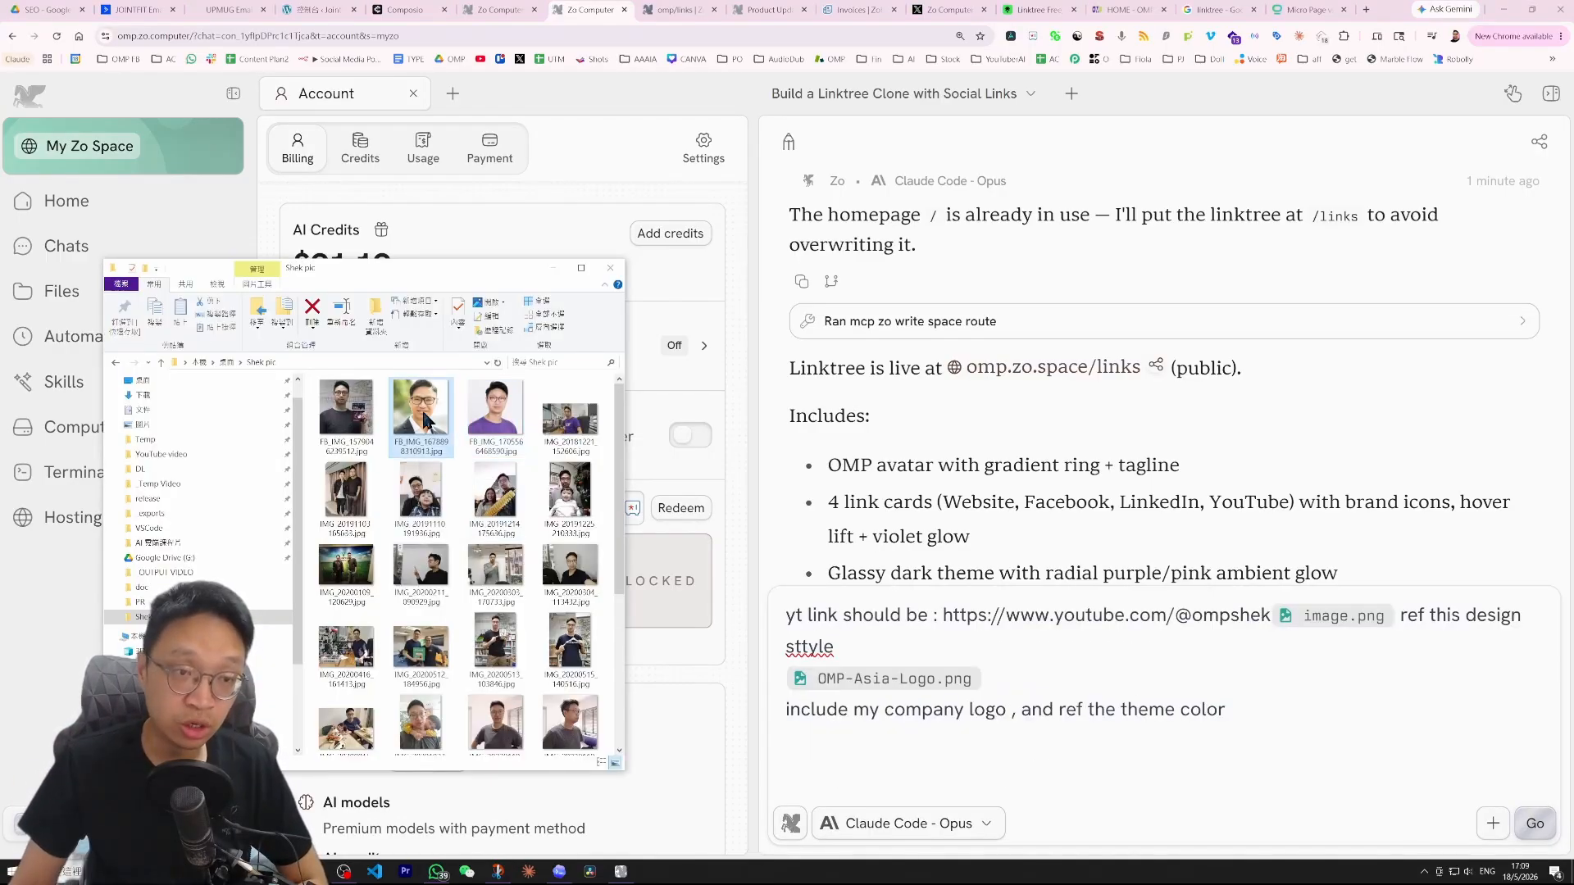
Step: Attach FB_IMG_1678898310913.jpg with the note "this is my profile pic", check the photo, and send the reply
drag(421, 407, 997, 674)
double_click(422, 417)
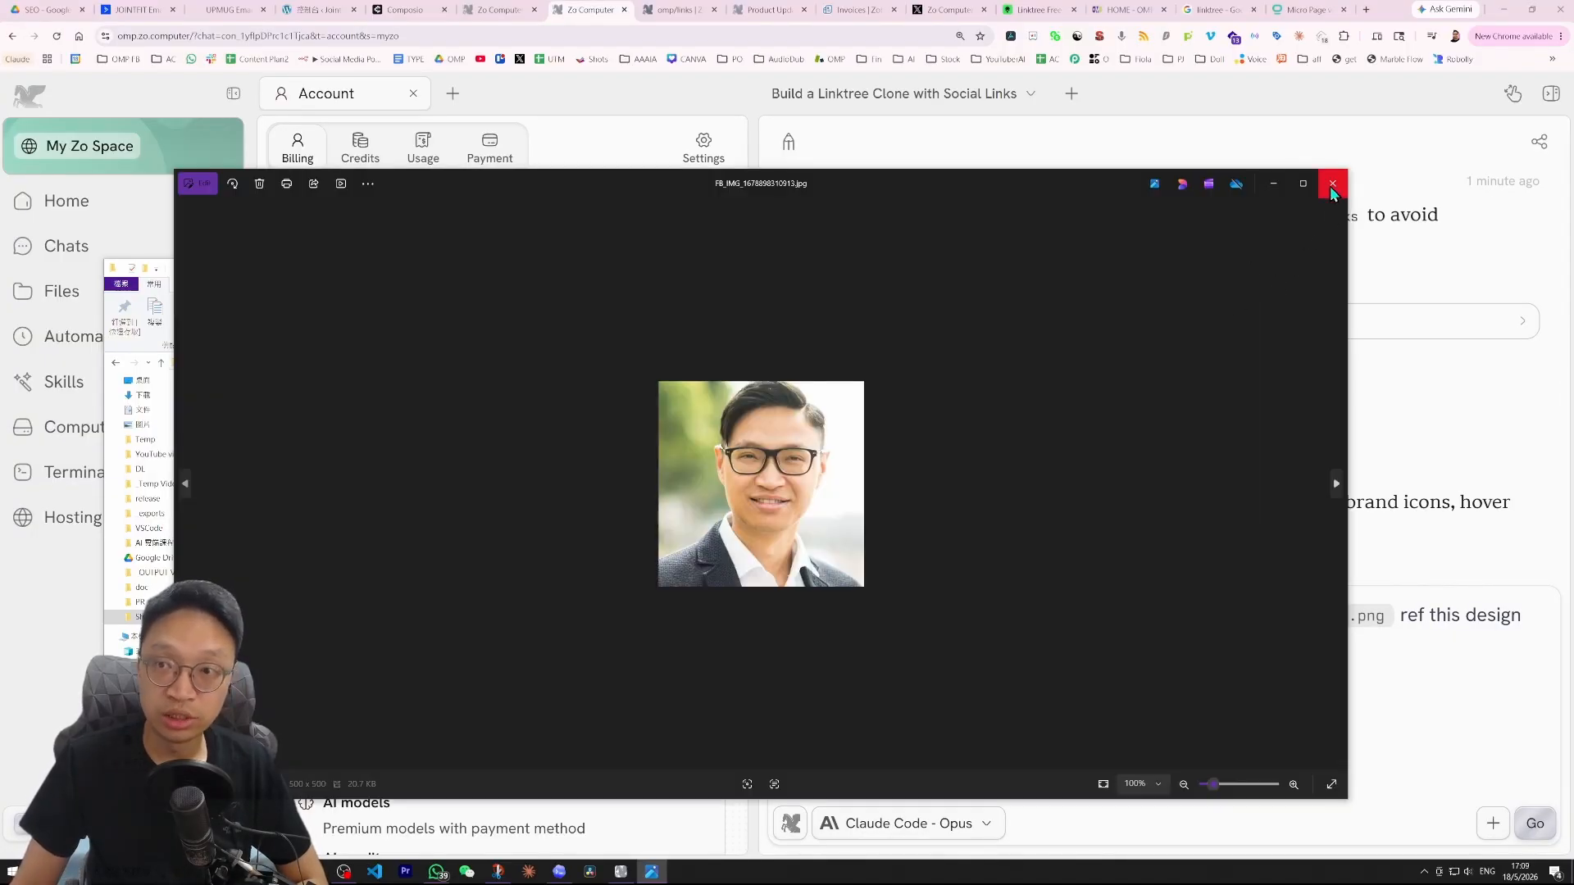
click(1331, 185)
click(1535, 823)
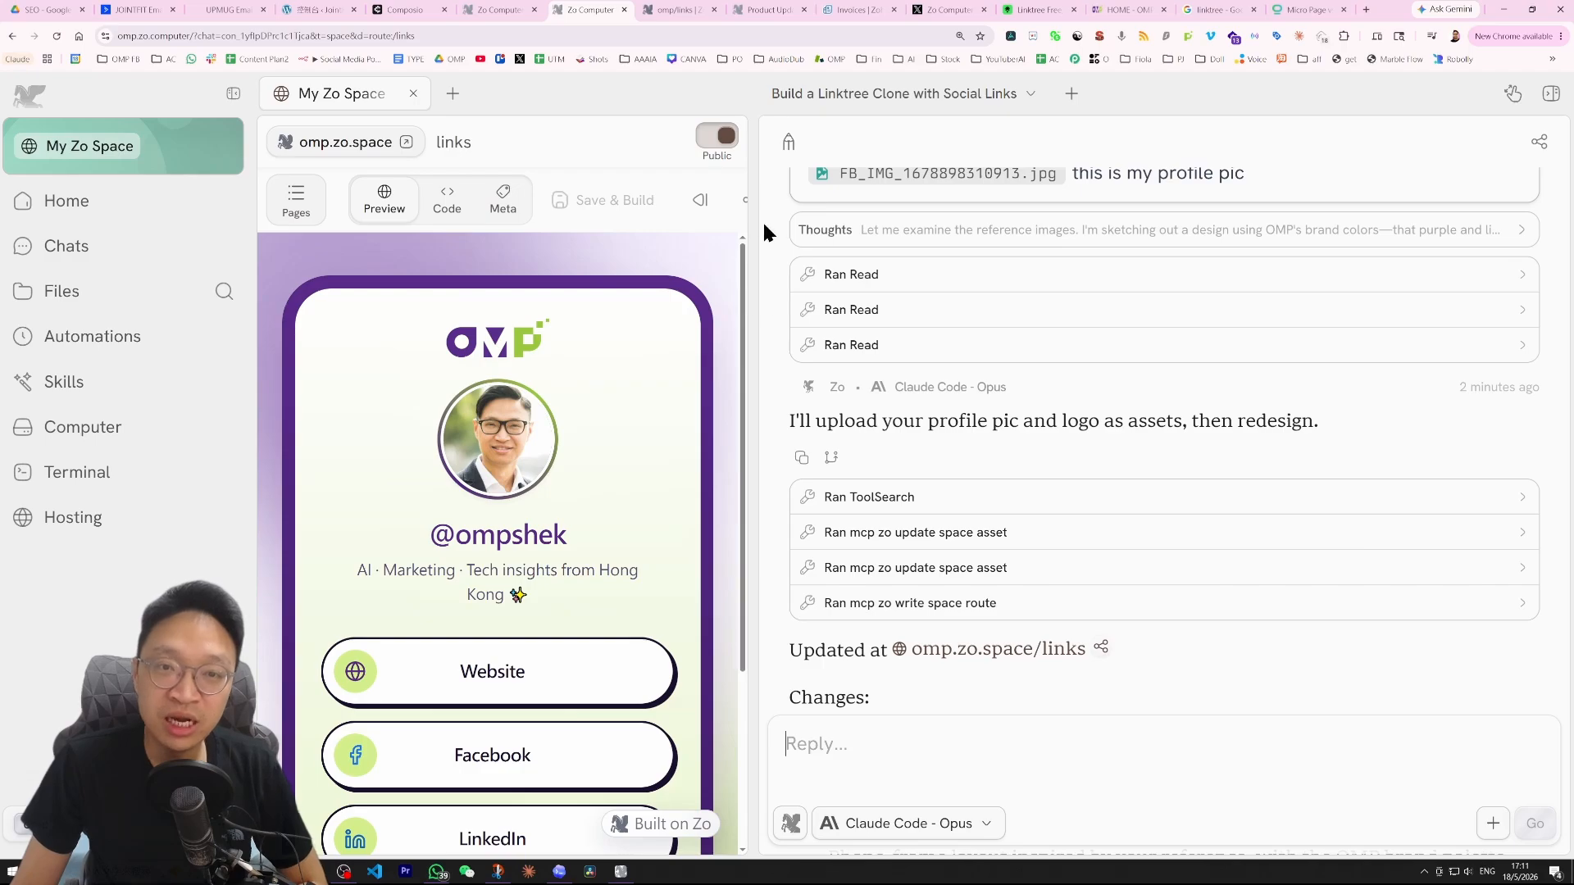
Step: Widen the preview of the links page, review the redesigned layout, and test its YouTube link before closing the opened channel
drag(753, 223, 1004, 250)
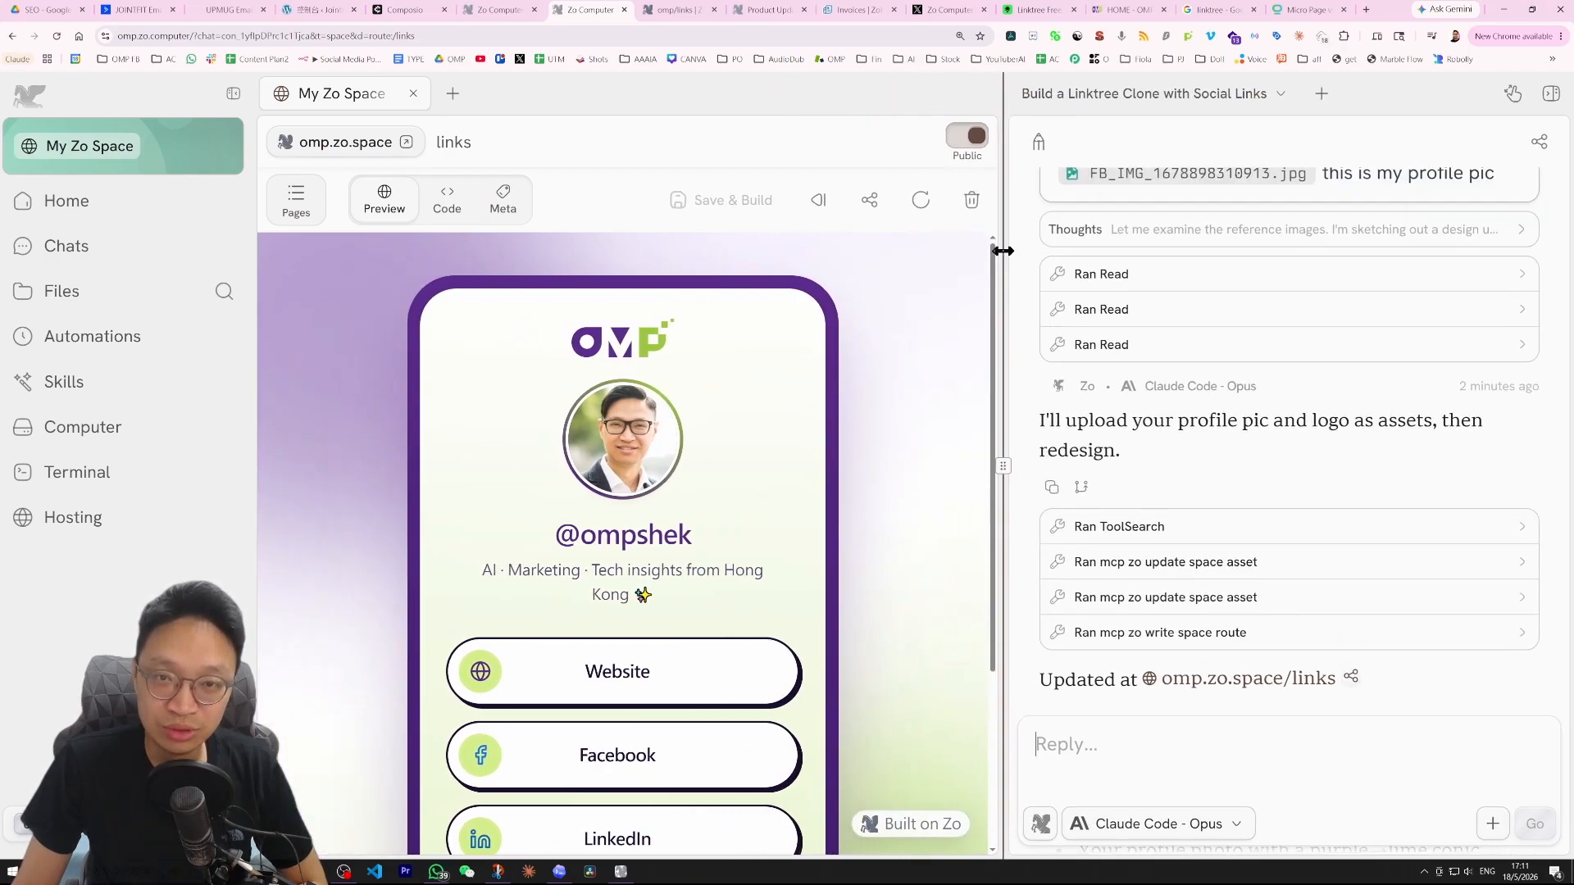
mouse_move(993, 607)
mouse_down()
mouse_move(1005, 657)
mouse_move(1007, 607)
mouse_up()
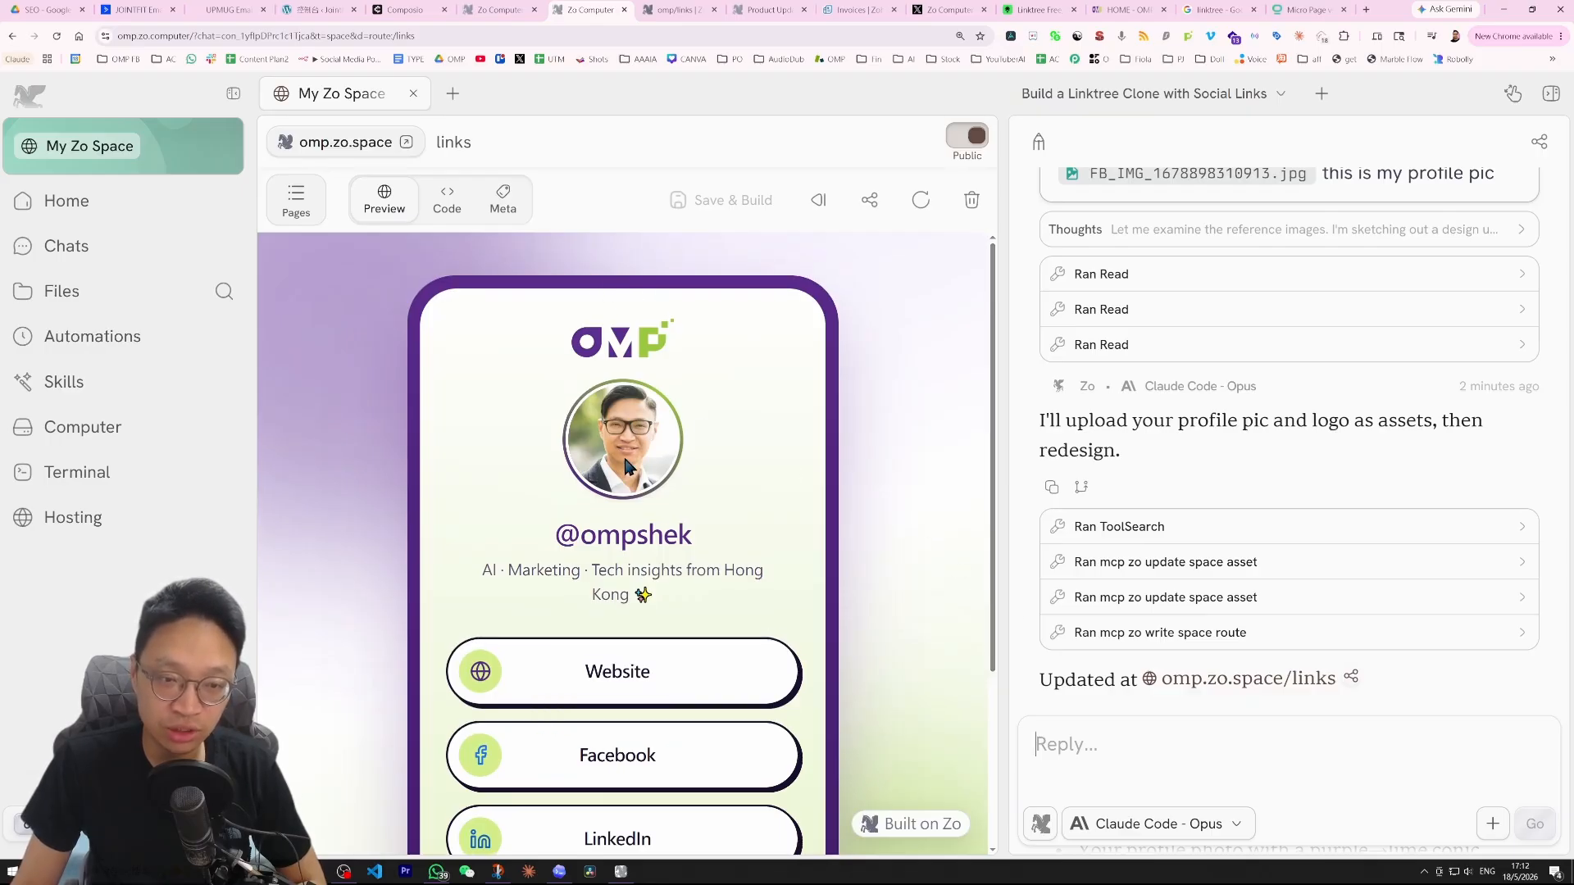
drag(994, 538, 981, 666)
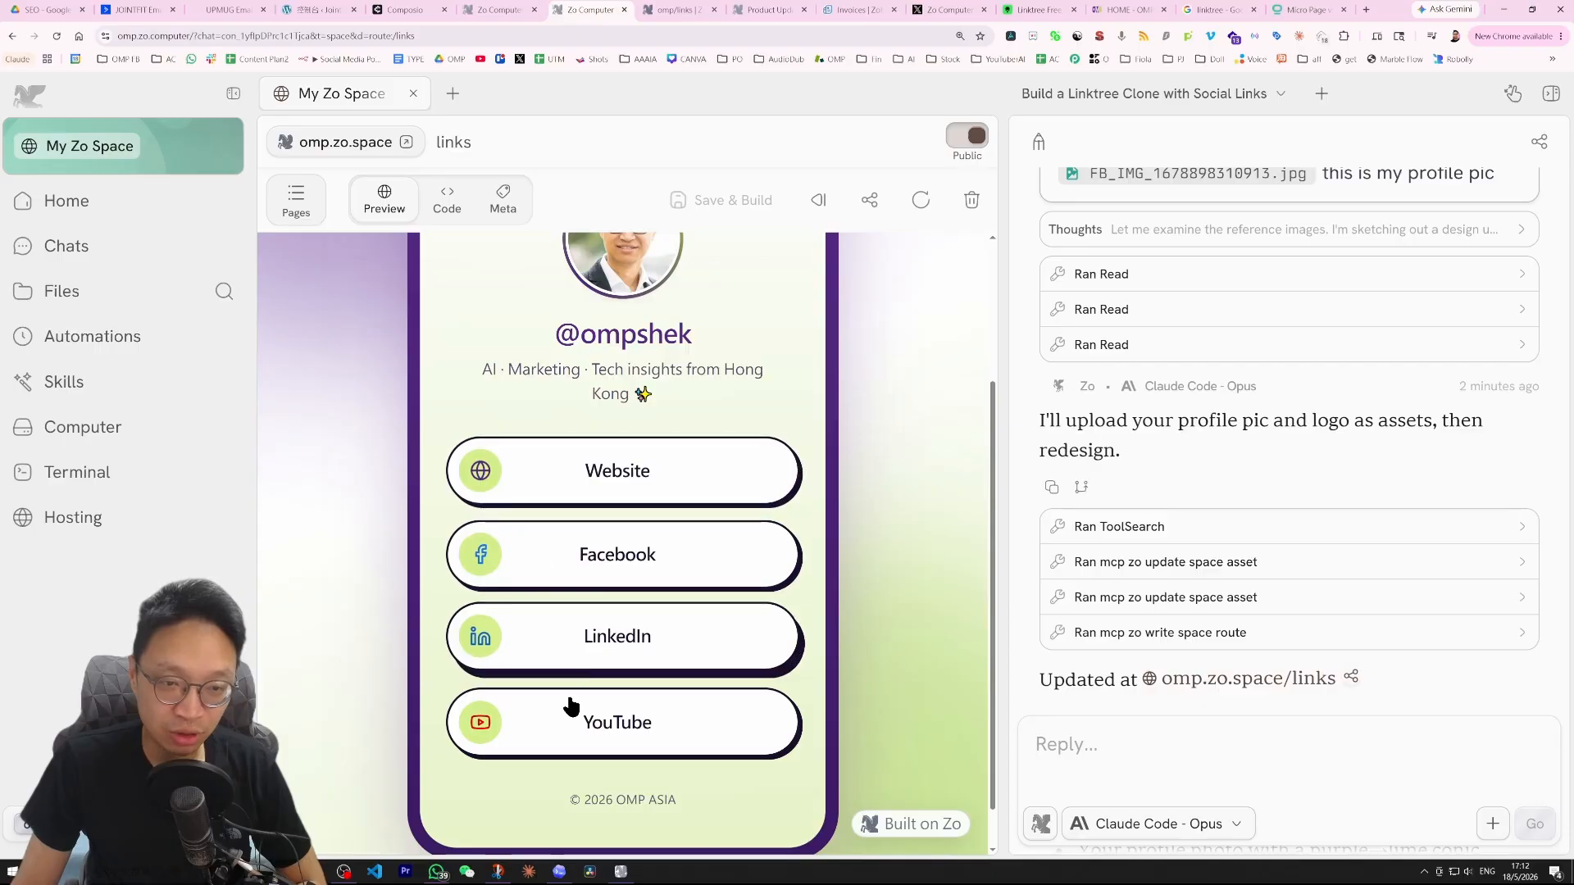
click(639, 726)
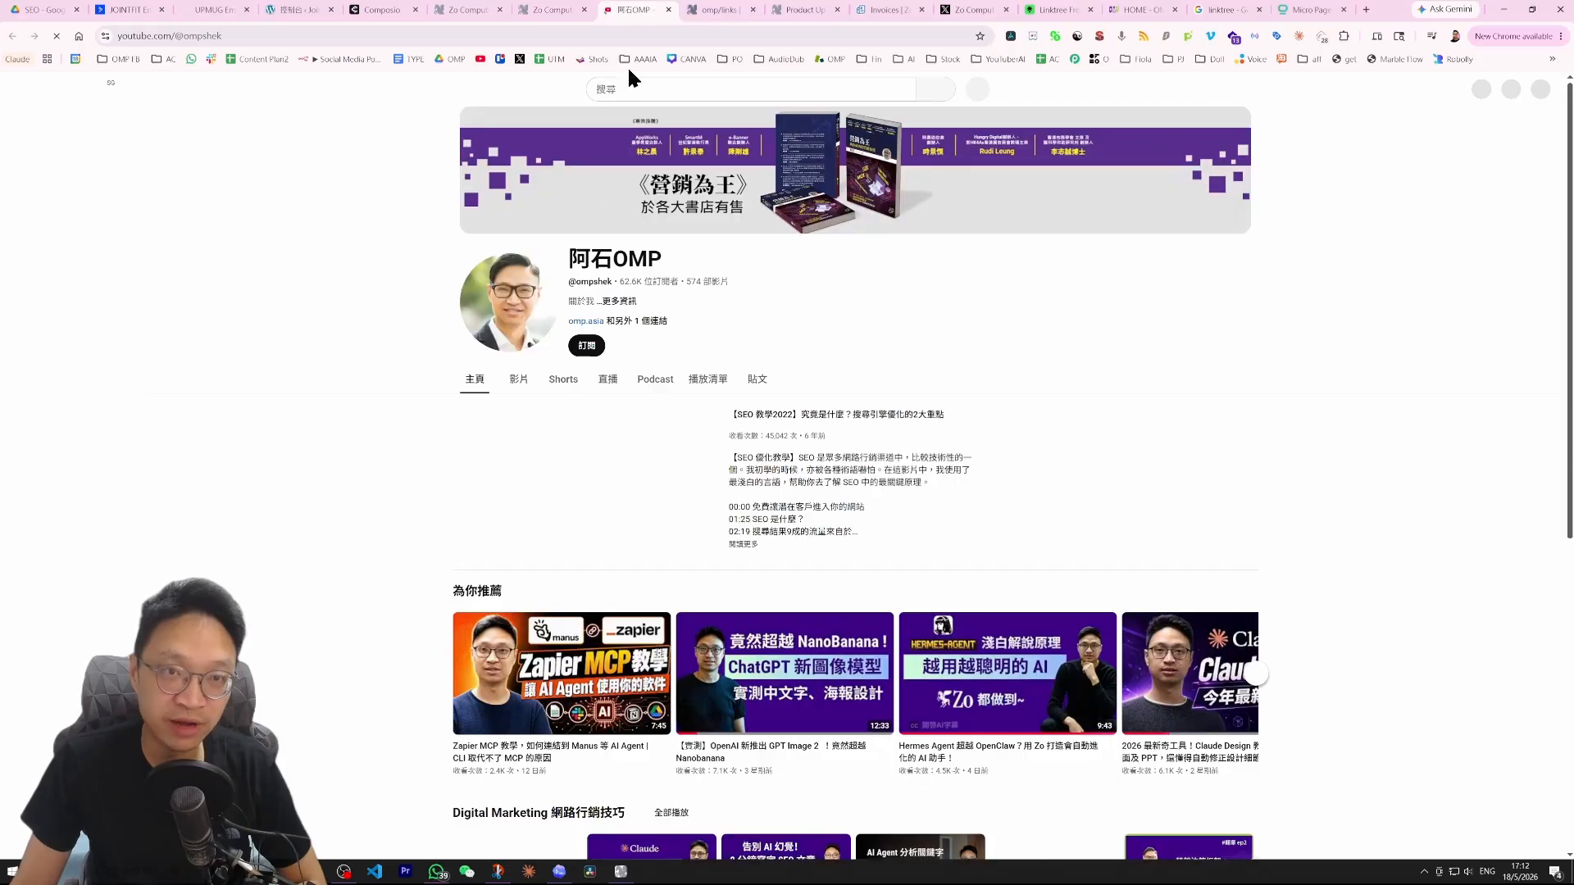
middle_click(649, 17)
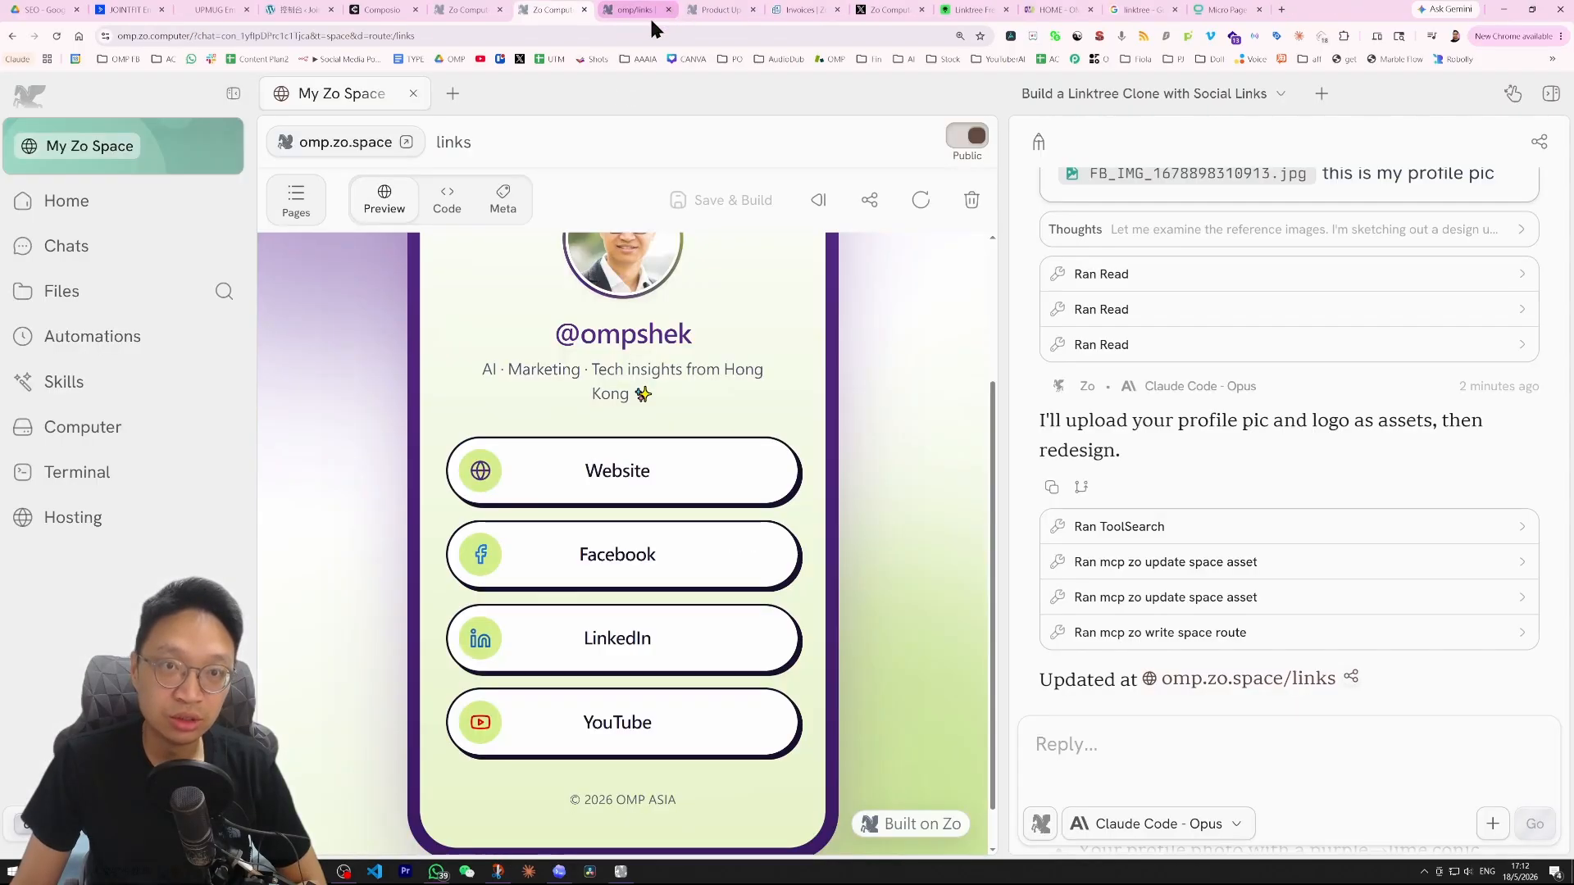
scroll(808, 482, up, 3)
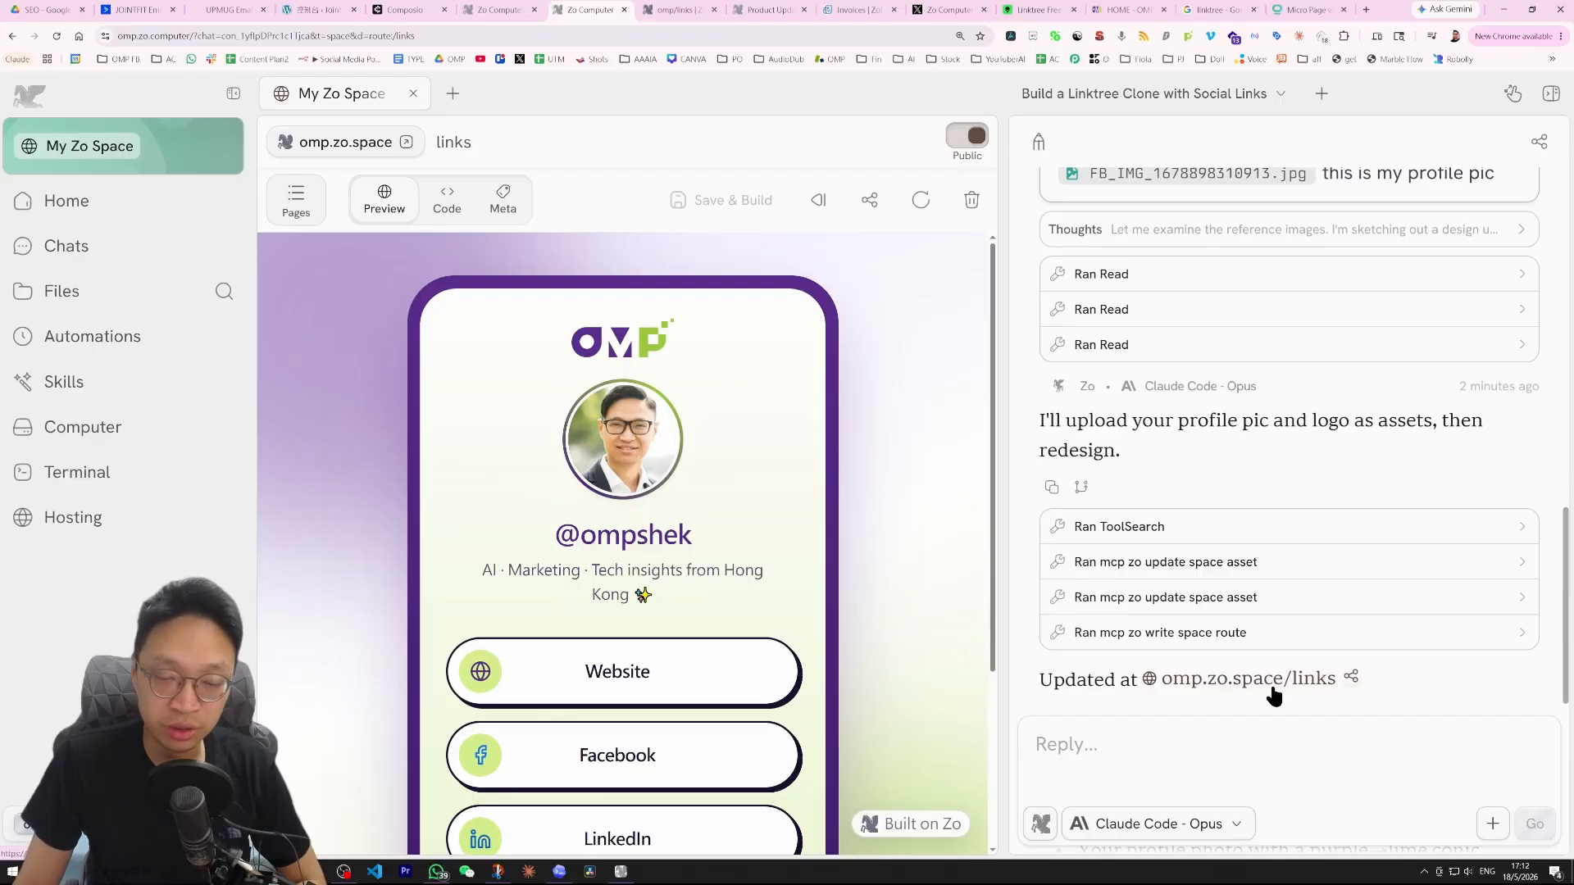
scroll(741, 555, down, 3)
scroll(744, 562, up, 3)
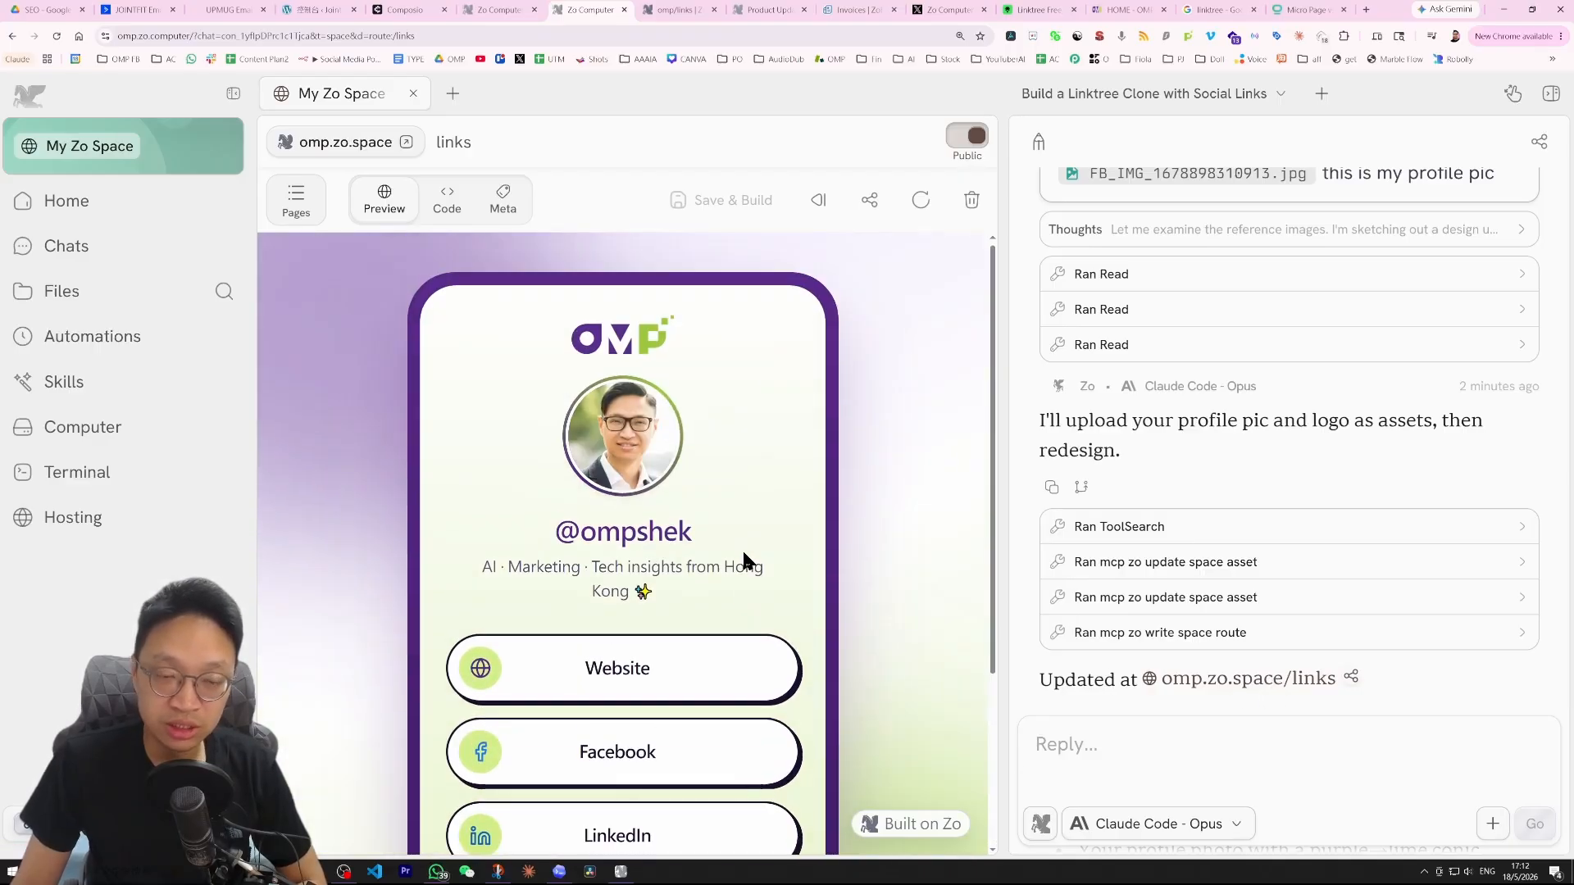
scroll(744, 555, down, 2)
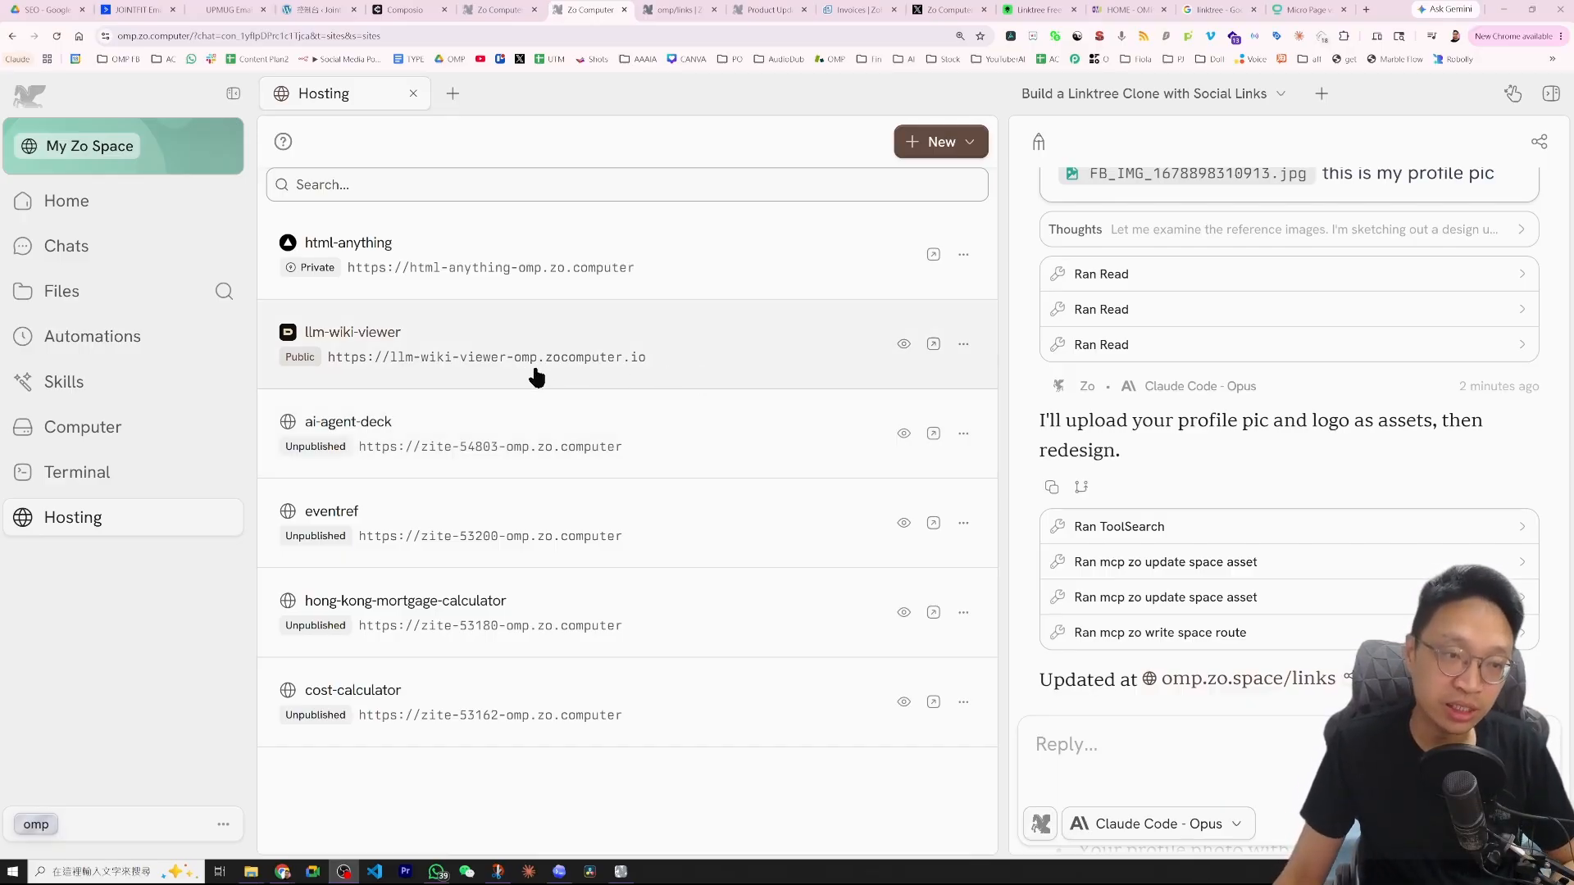
Step: Open the llm-wiki-viewer service's settings in Hosting, view the form for adding a custom domain, and close it without adding one
click(964, 345)
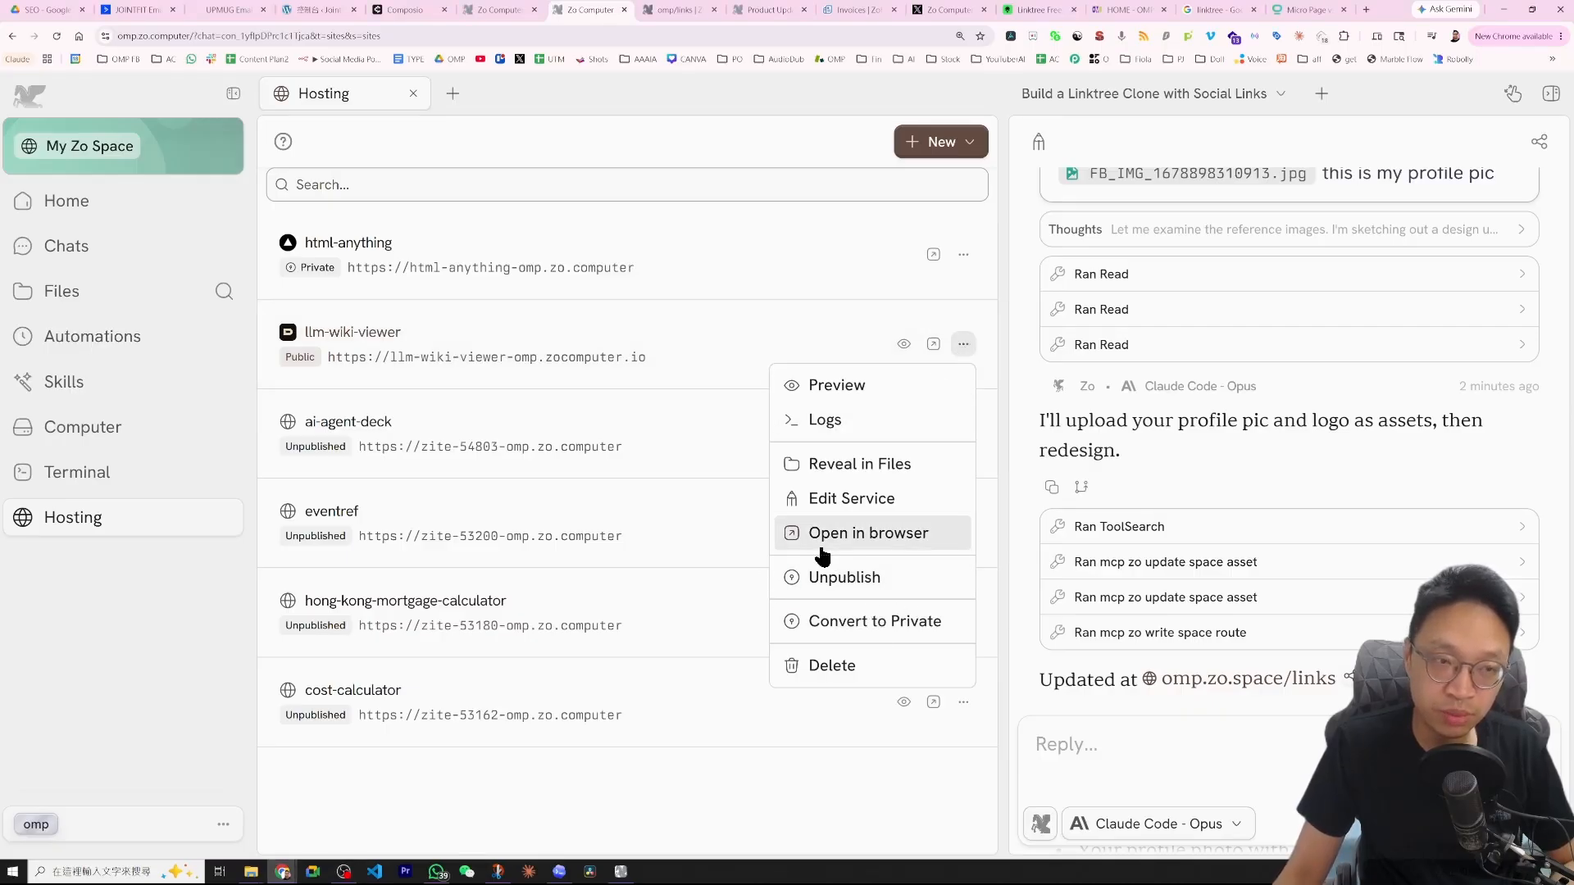
click(848, 501)
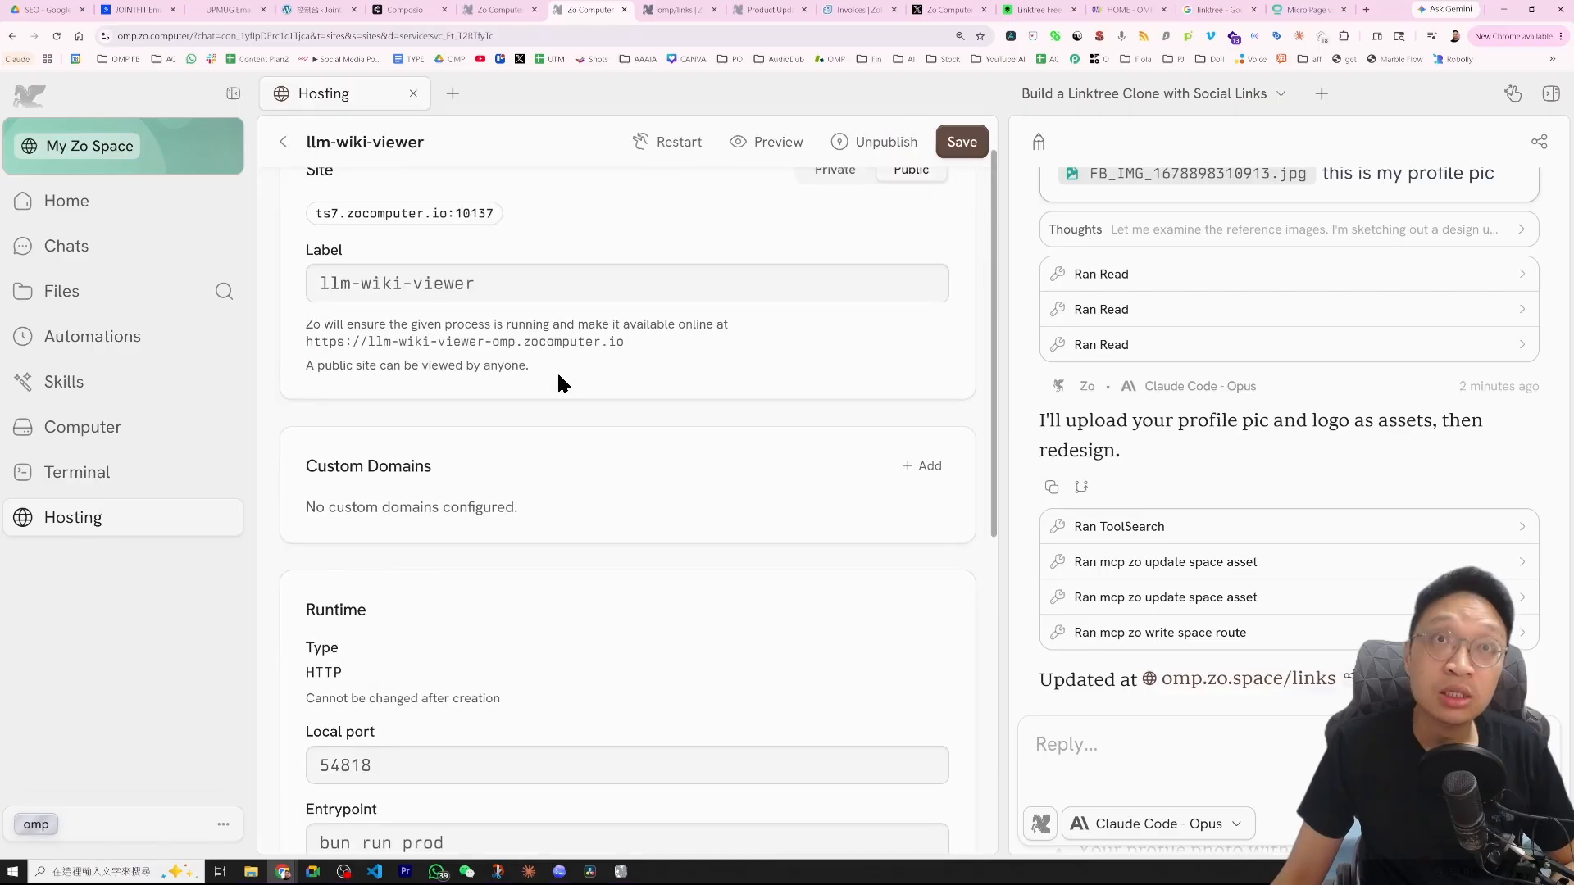
scroll(424, 480, up, 1)
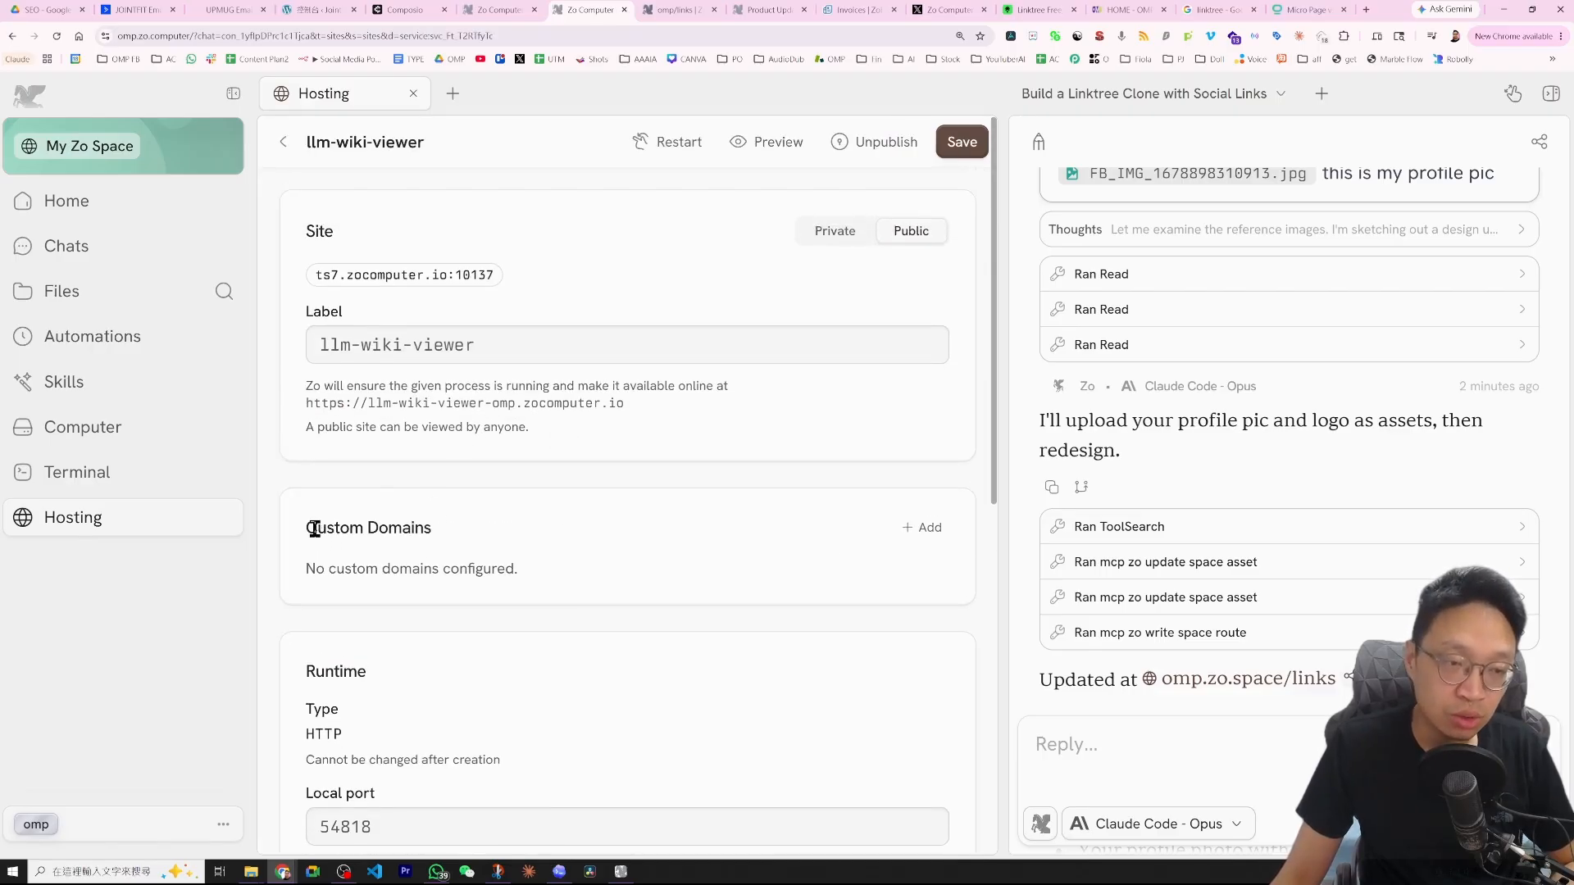
scroll(934, 513, down, 1)
click(924, 466)
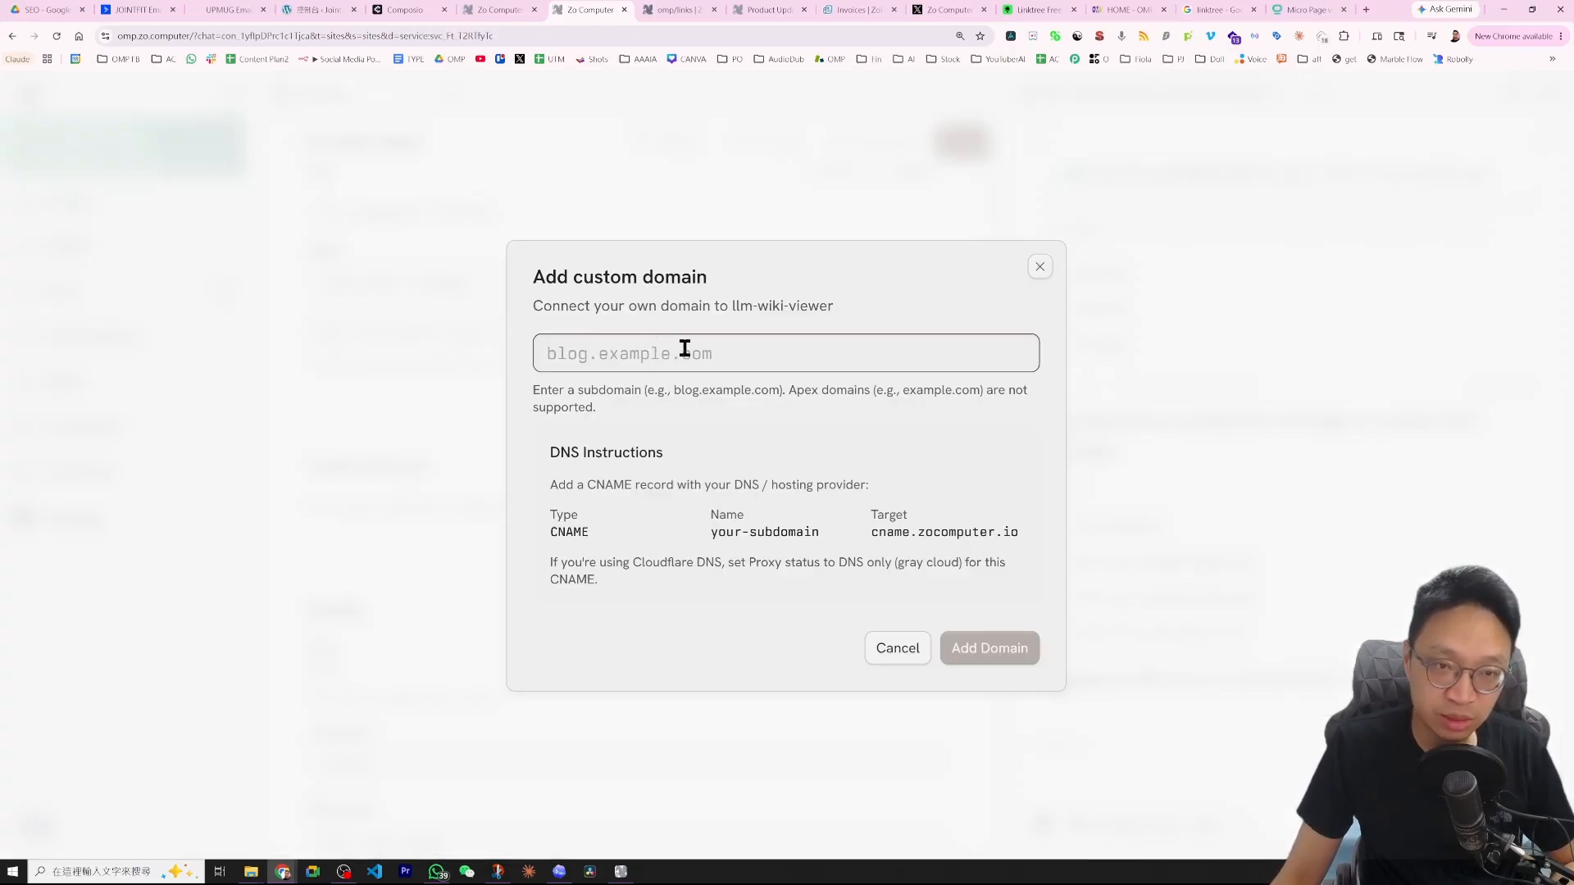
click(1039, 267)
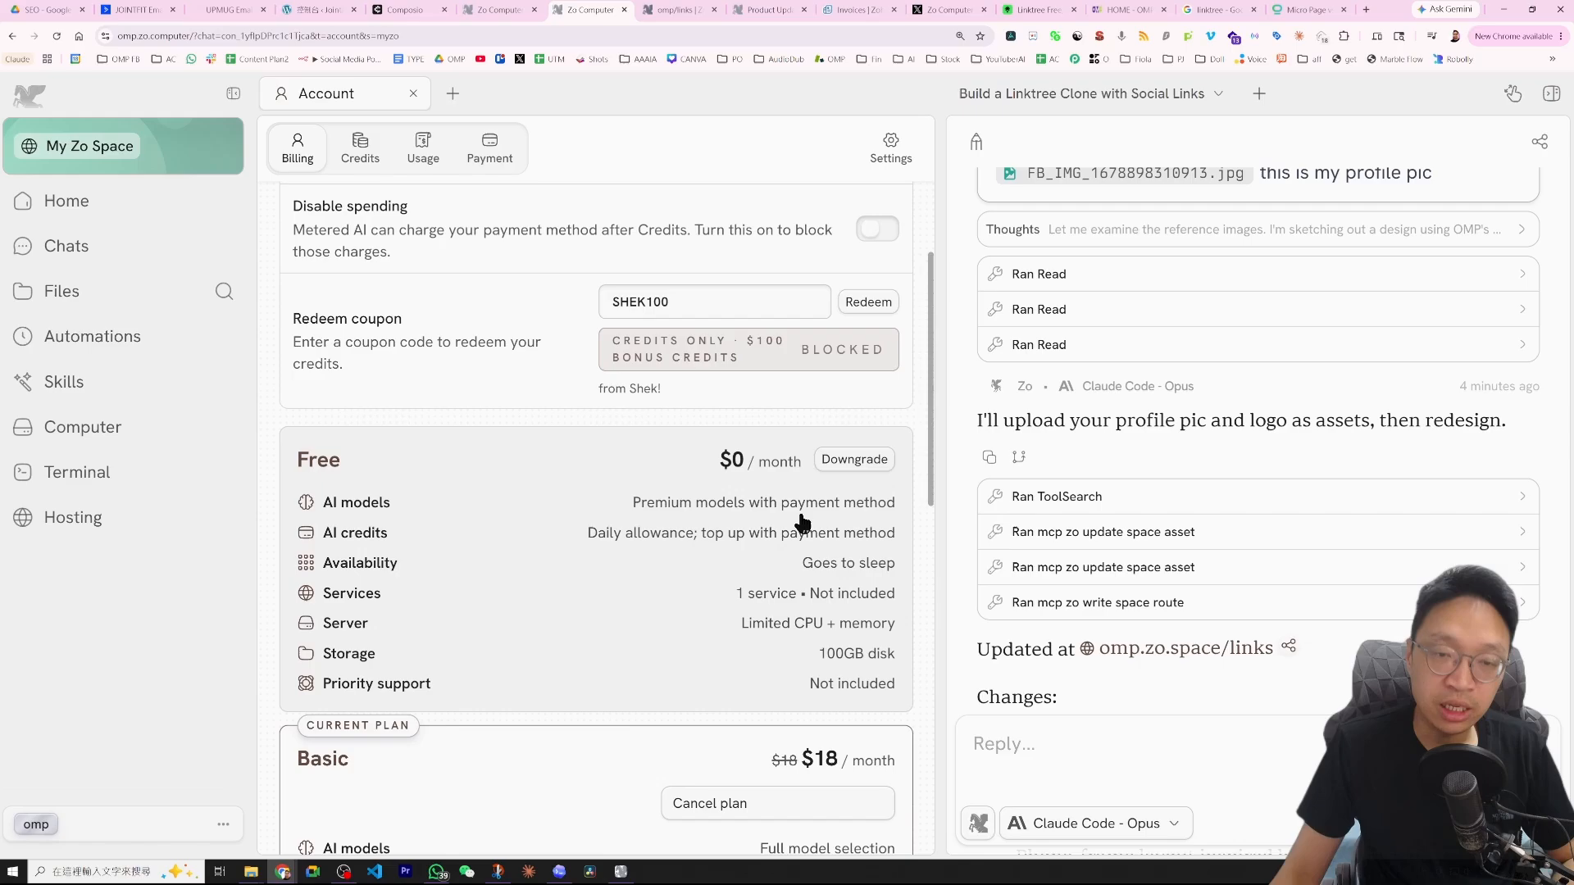
Step: Compare the Free and Basic plans in the account's billing page, examining services, custom domains and availability at a larger page zoom
scroll(802, 522, down, 2)
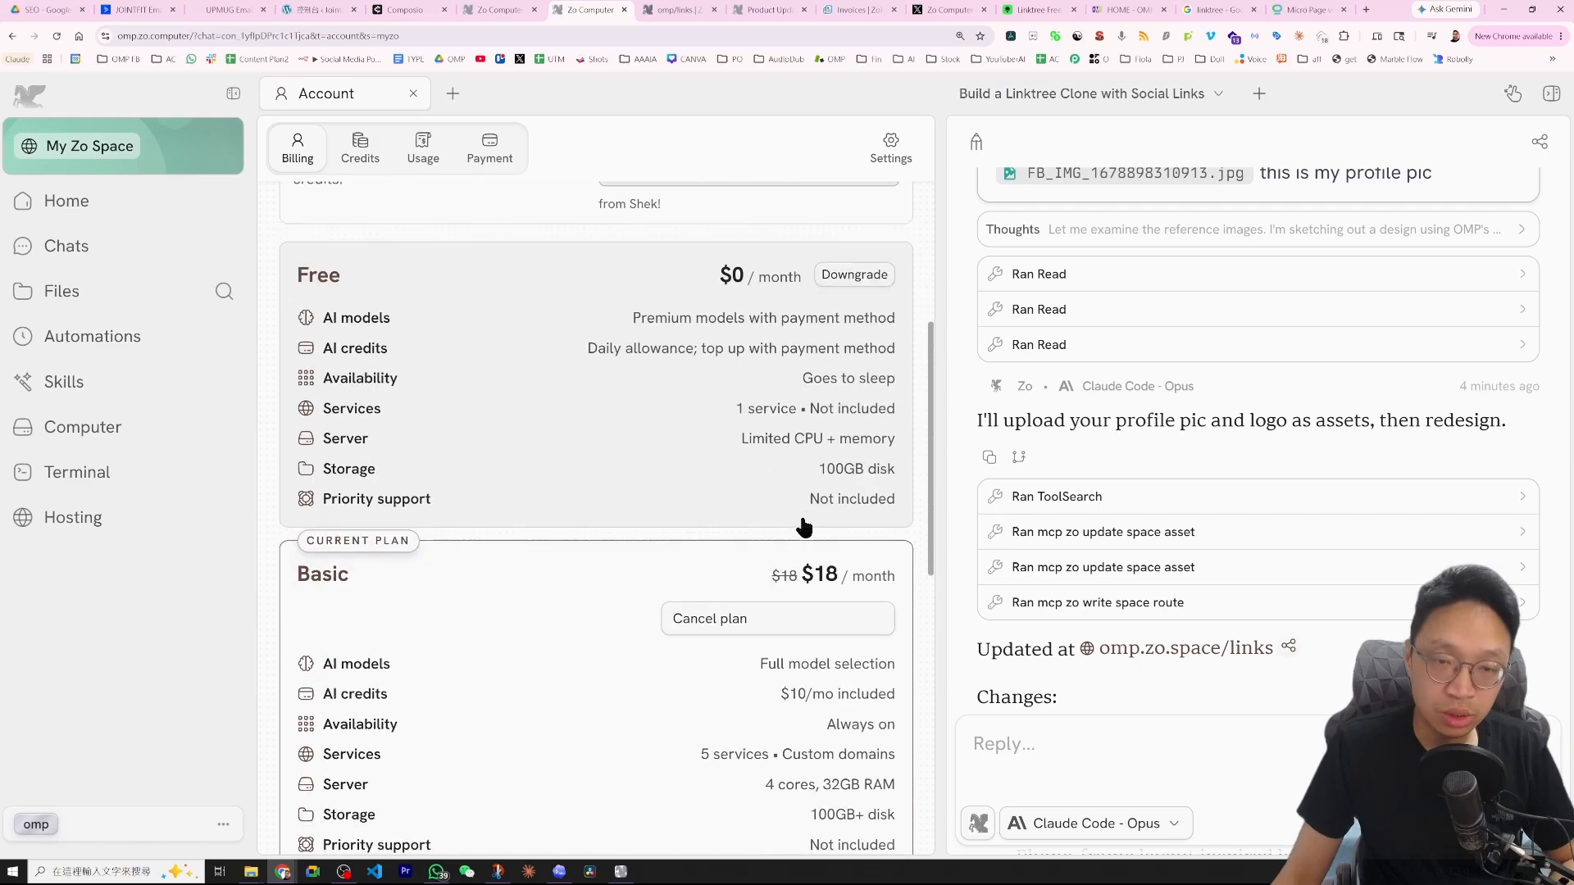
key(ctrl+plus)
scroll(514, 441, down, 1)
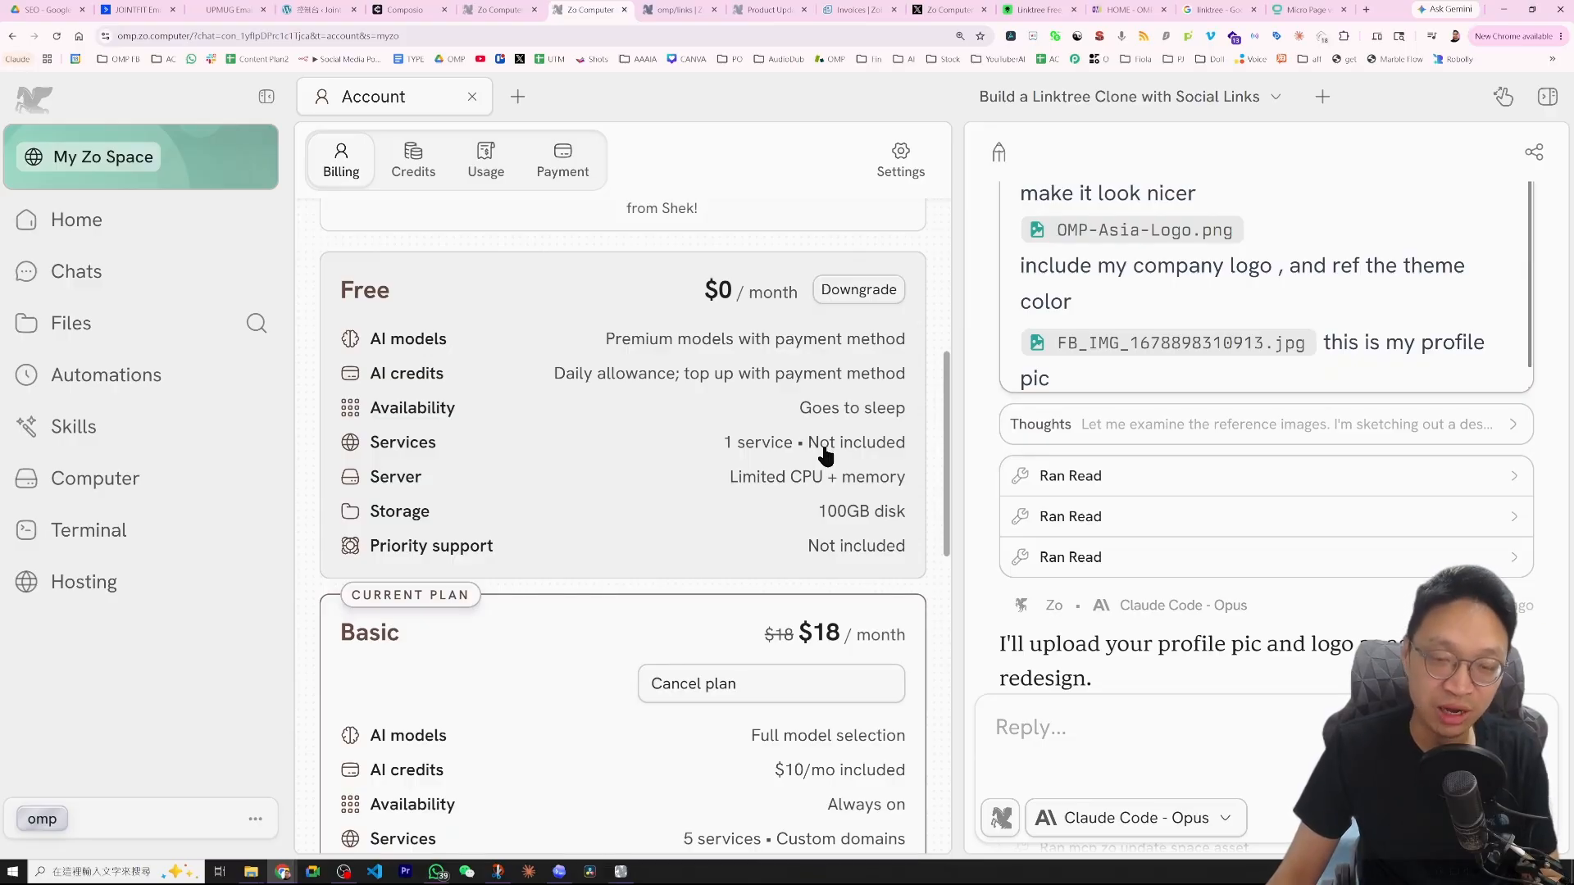
scroll(825, 454, down, 3)
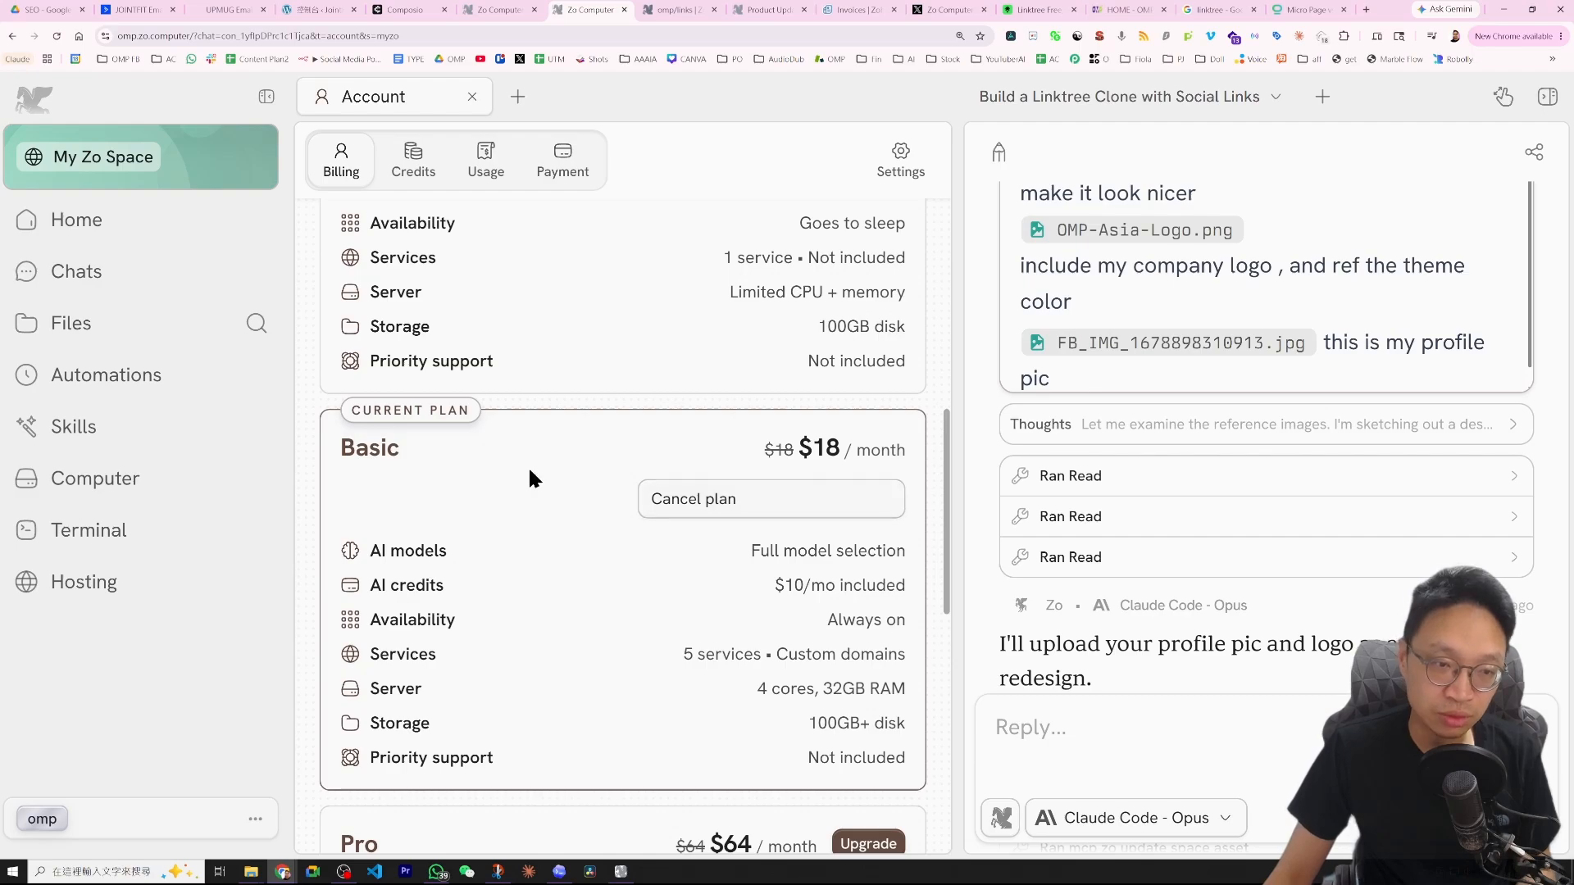
scroll(554, 483, down, 2)
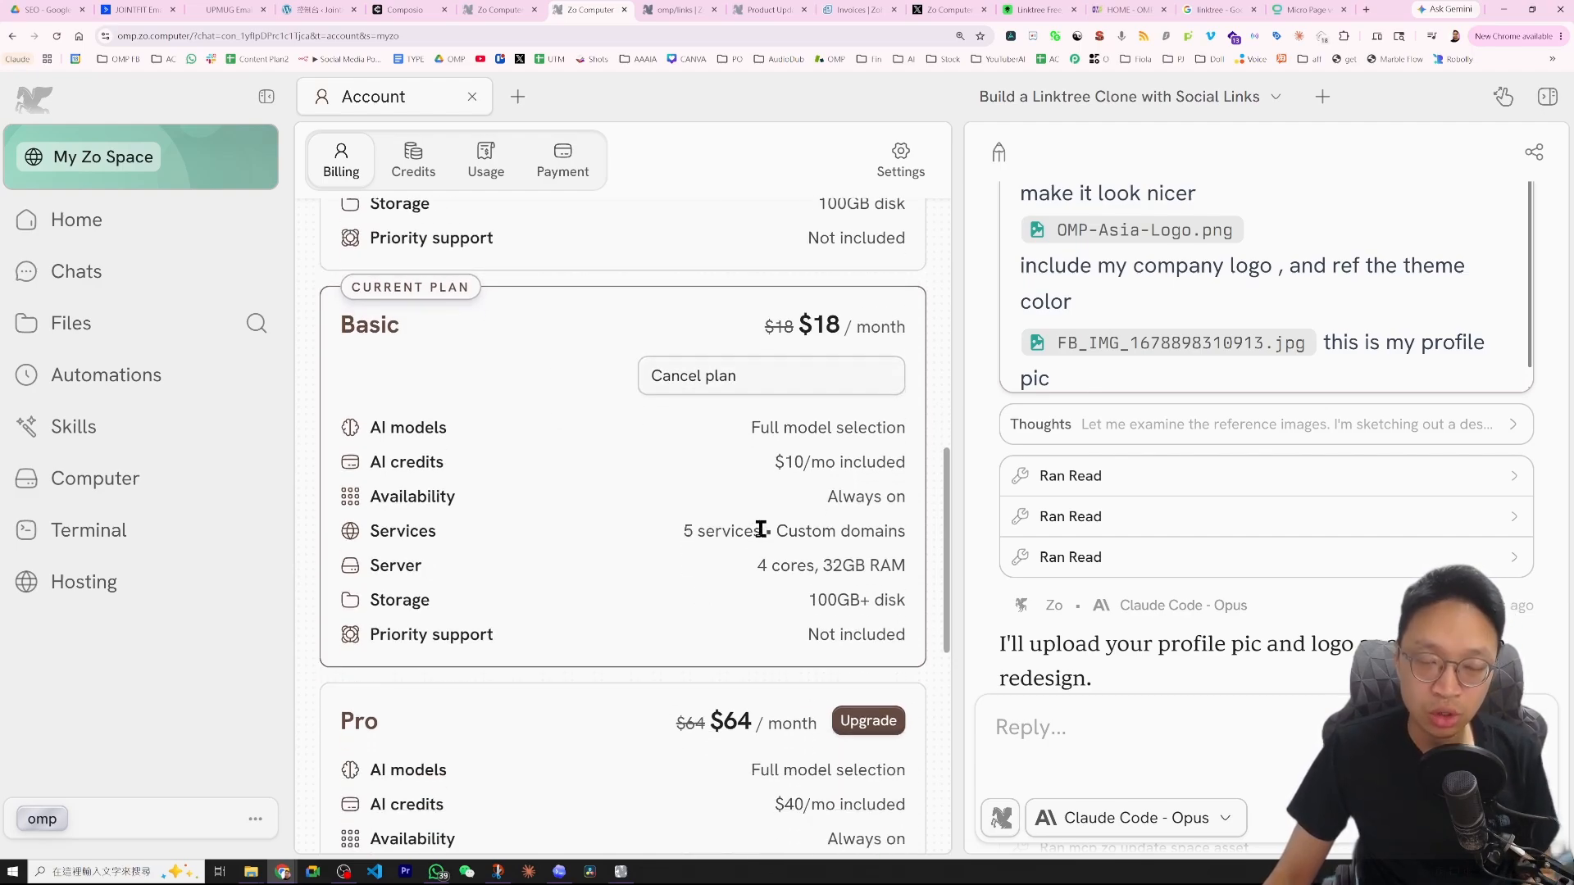
drag(830, 499, 873, 497)
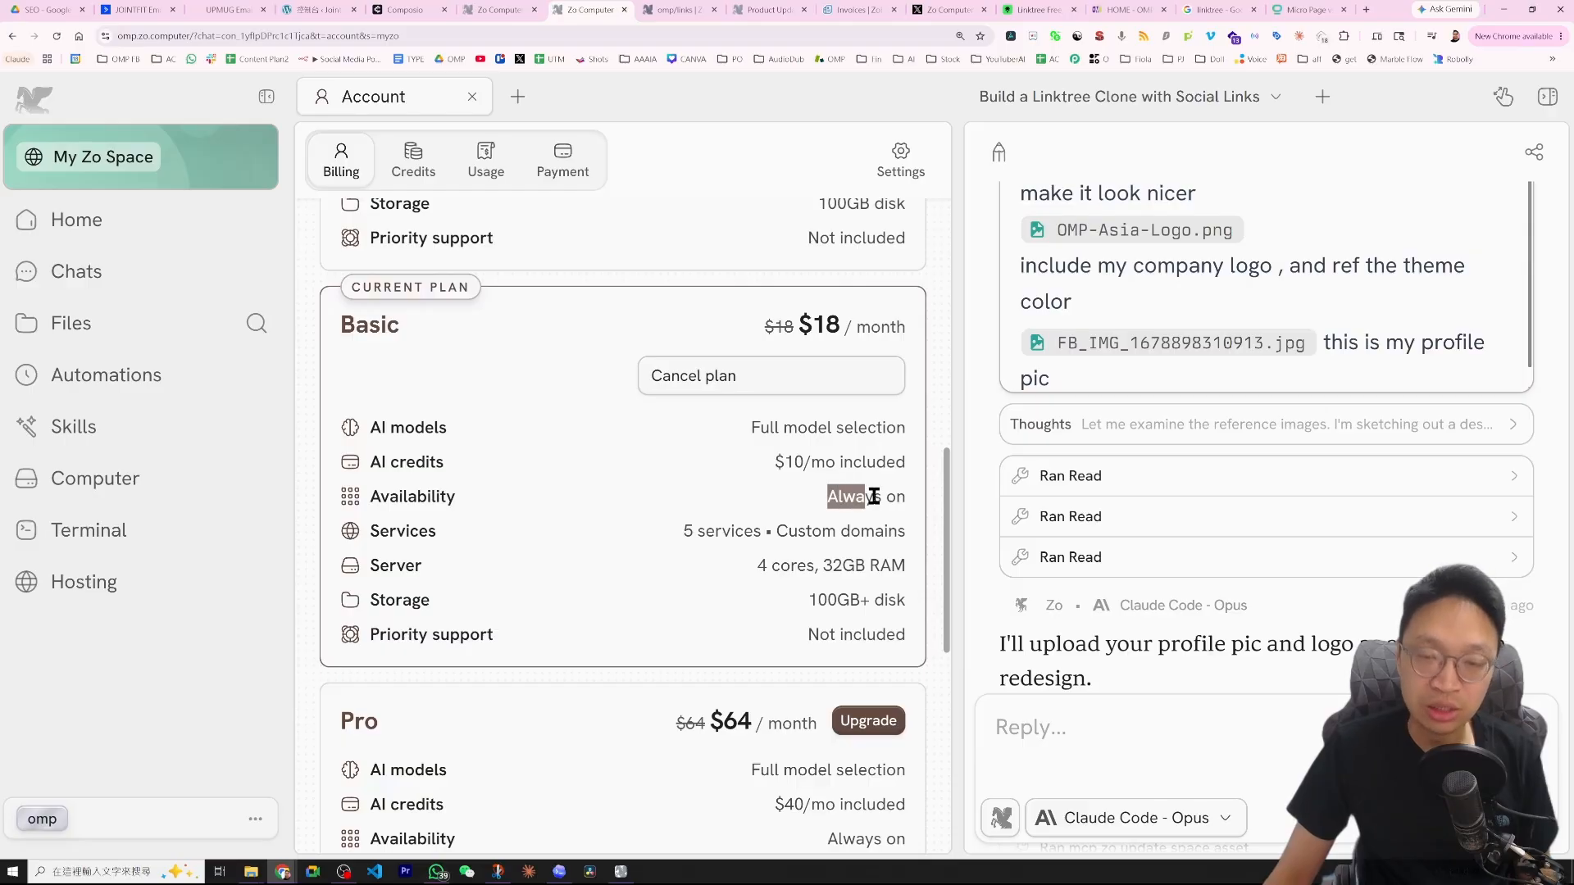
scroll(787, 563, up, 3)
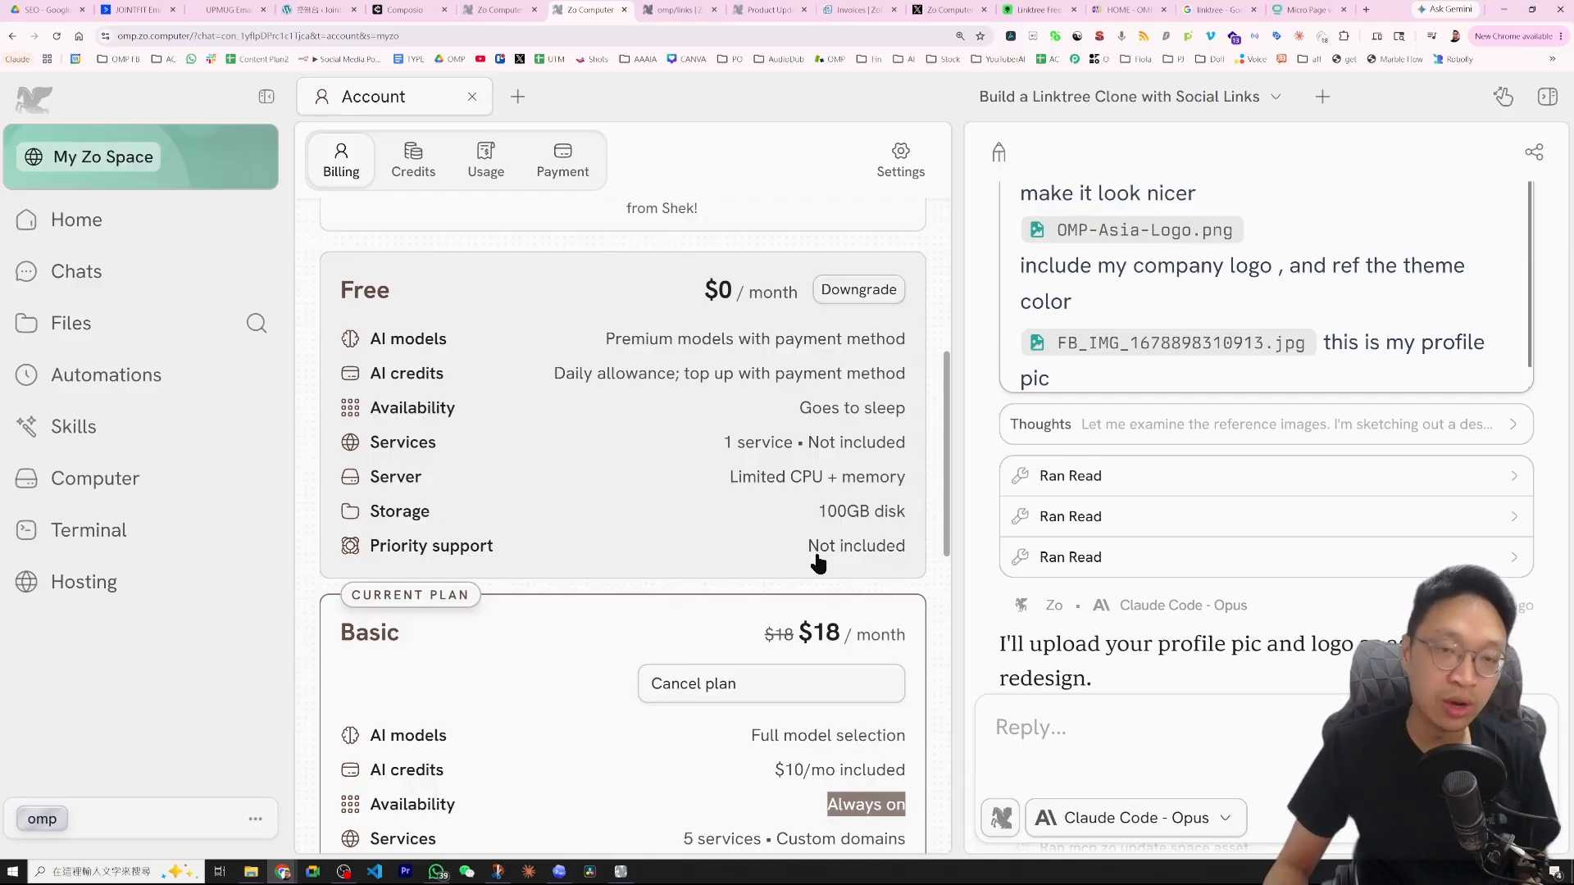
scroll(817, 541, down, 1)
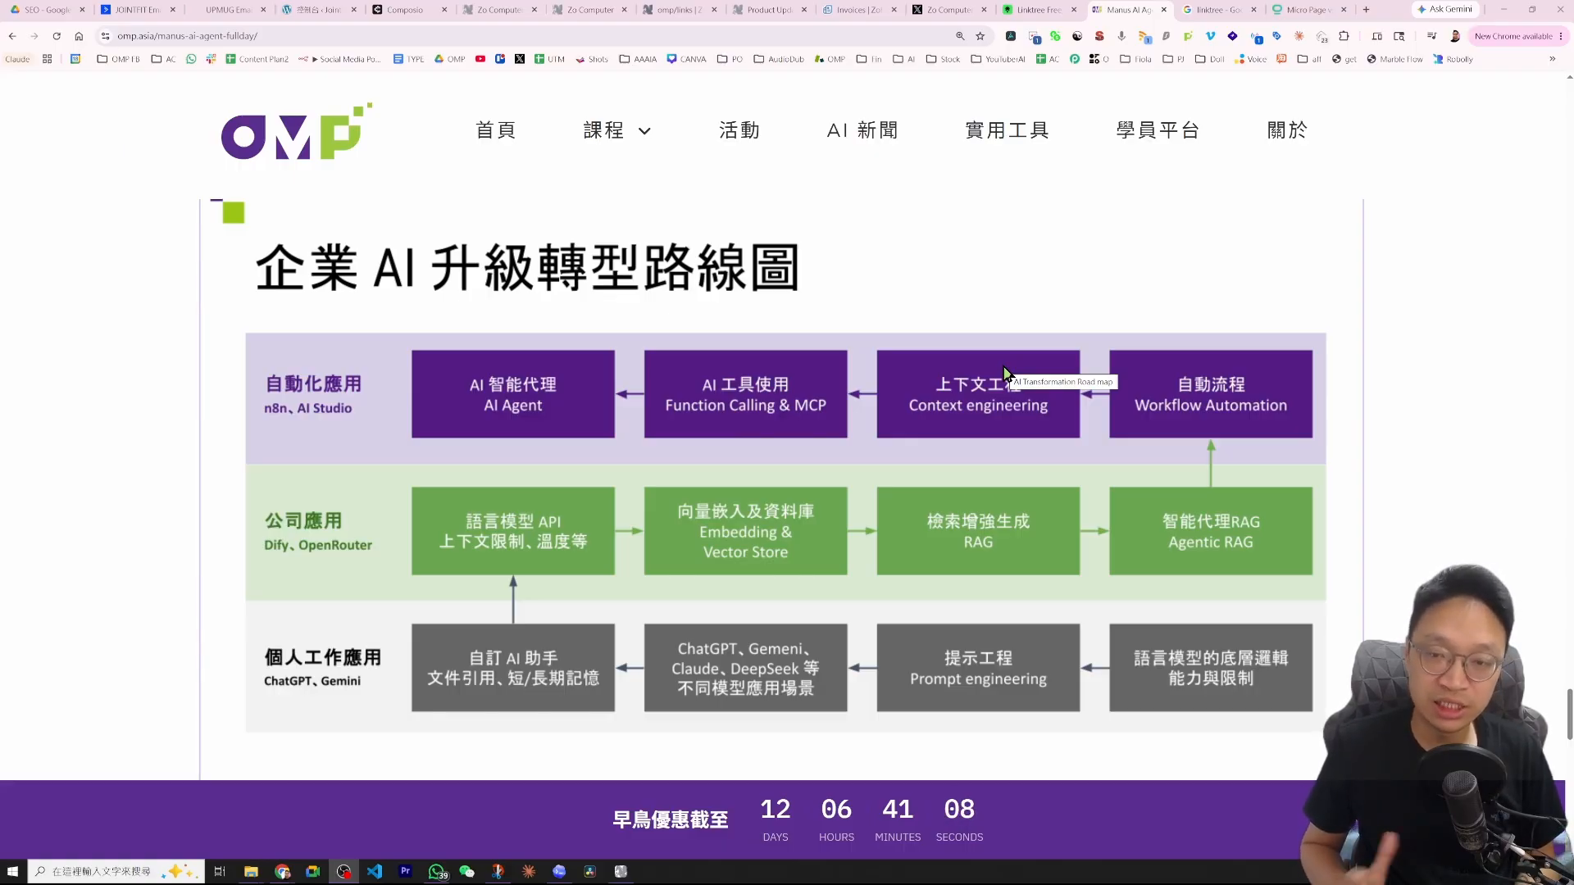
Step: Examine the enterprise AI transformation roadmap on the OMP Manus AI agent course page
scroll(1191, 524, down, 1)
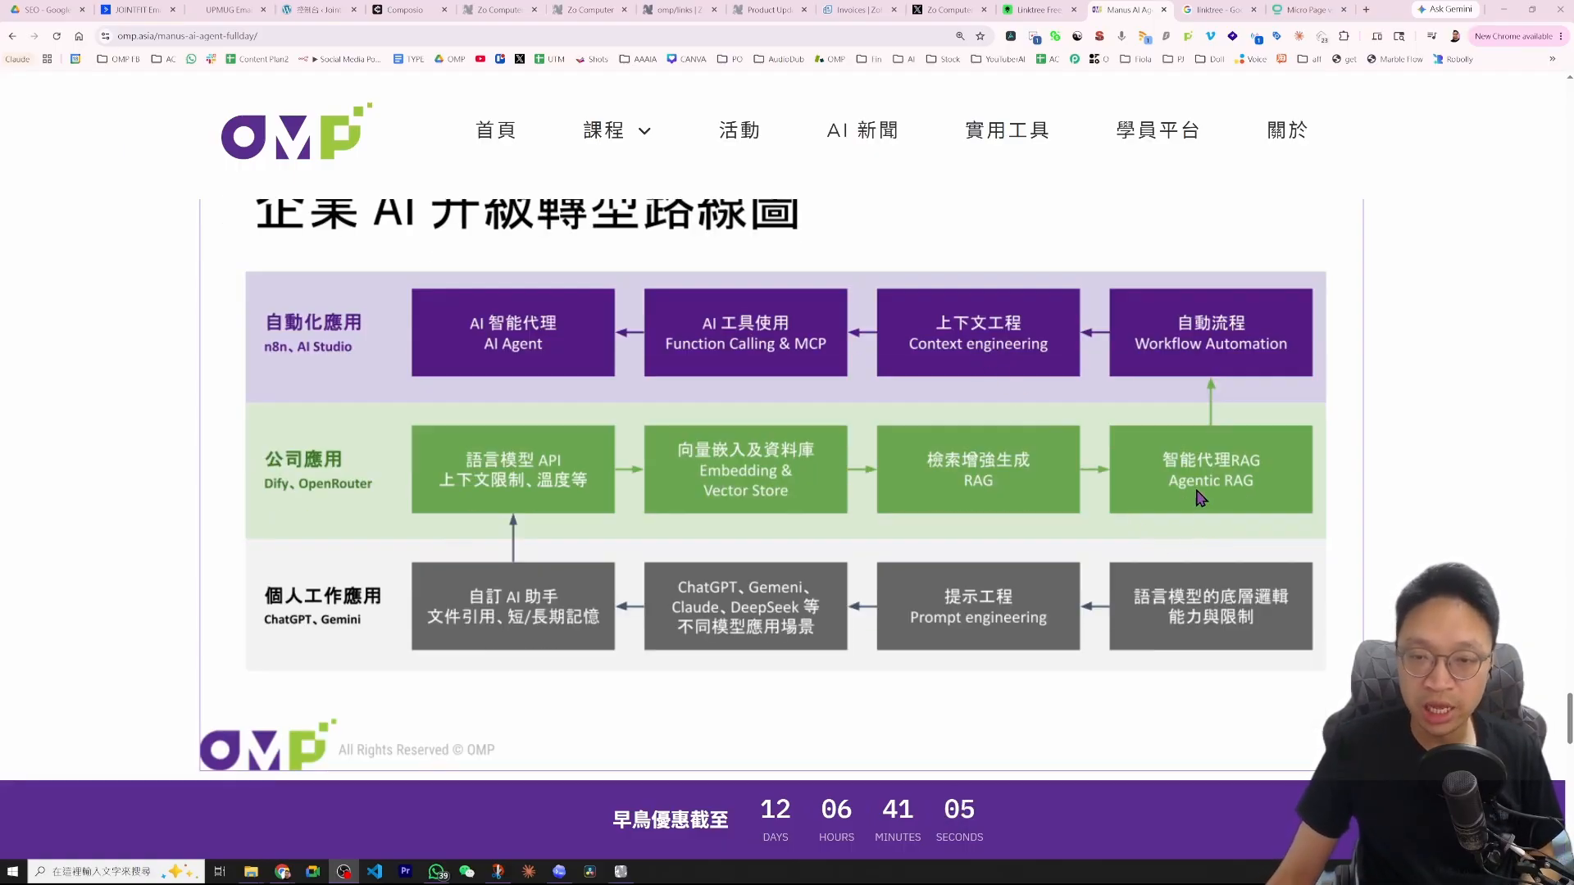